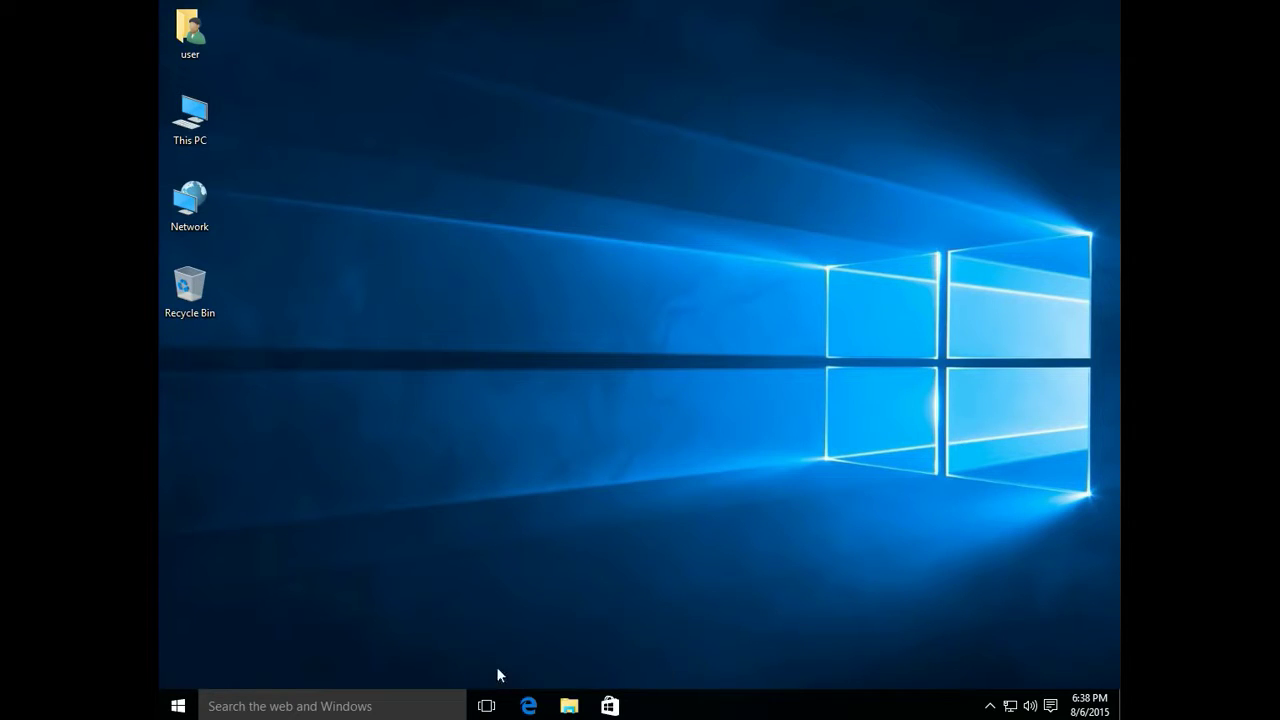
Check the Windows Update page under Update & security in Settings, and close Settings
left_click(178, 706)
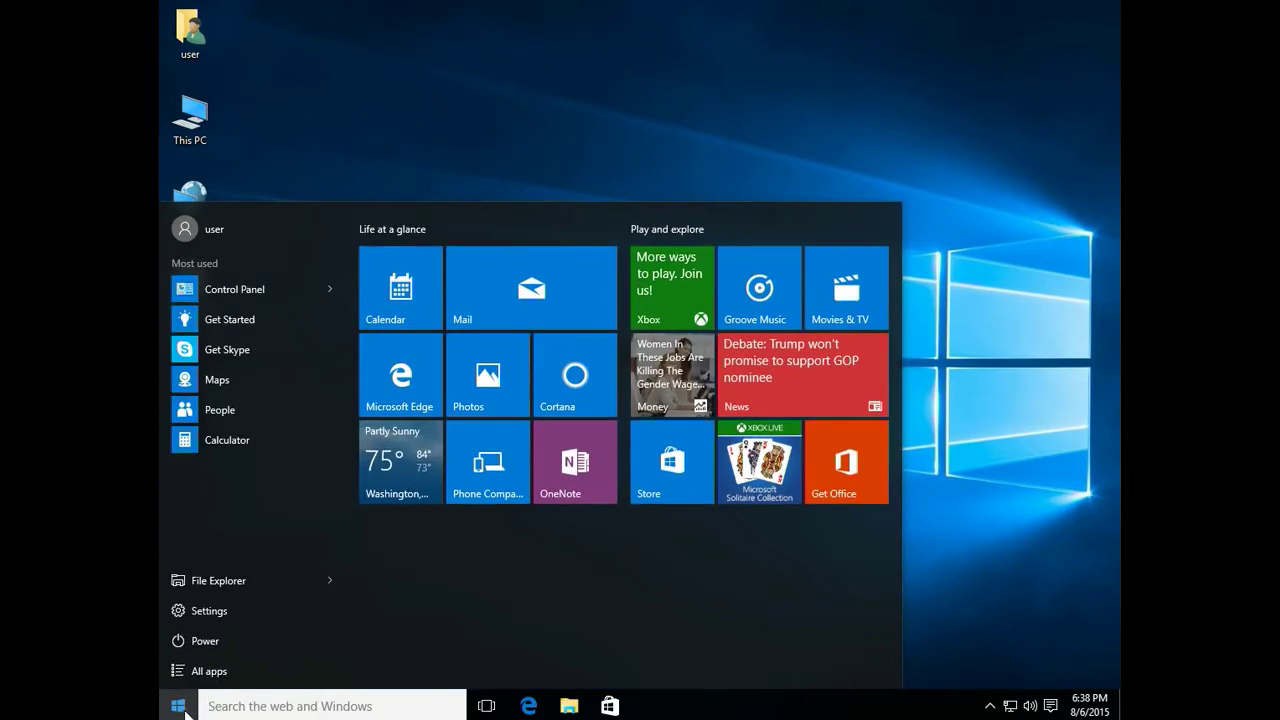
left_click(214, 611)
scroll(374, 447, "down", 4)
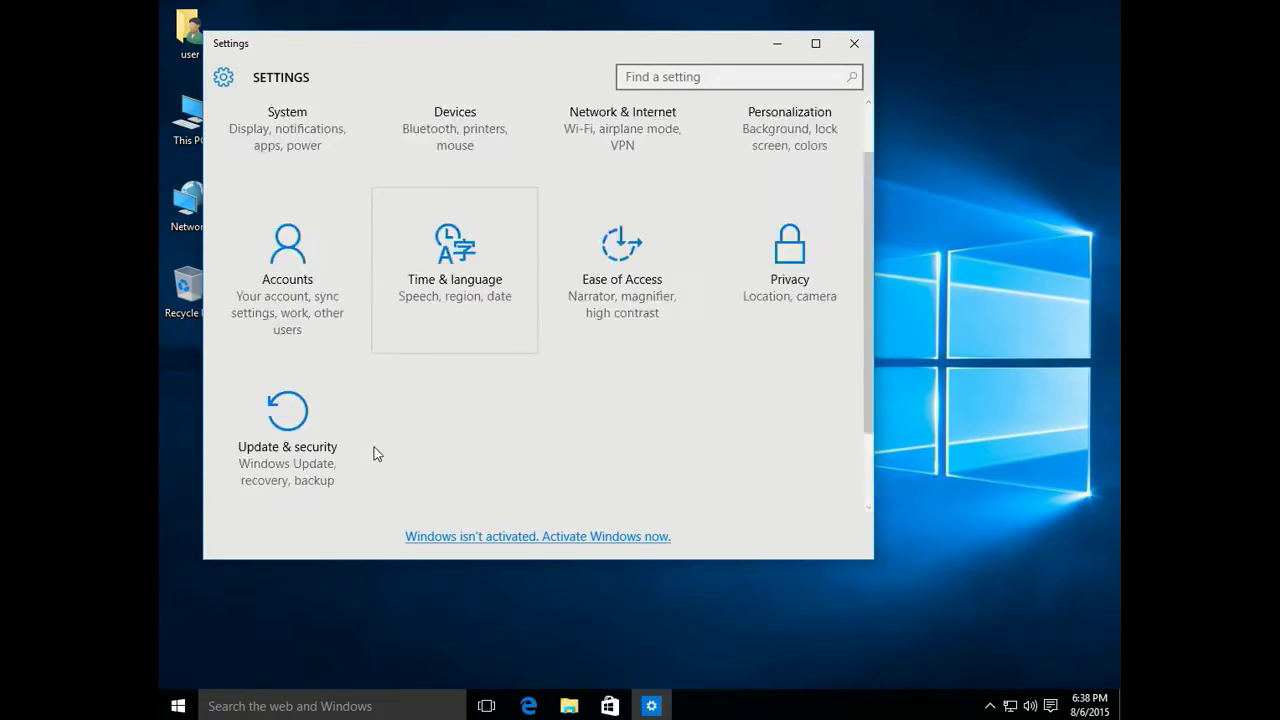
left_click(302, 391)
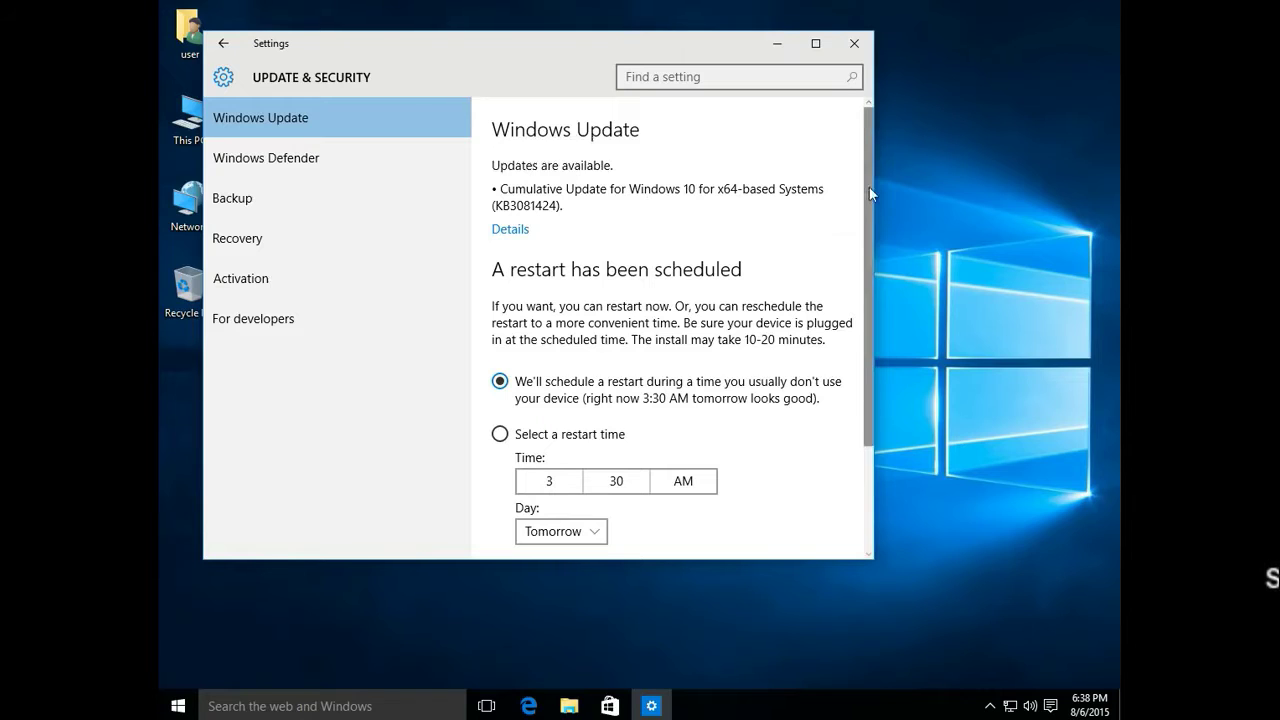
scroll(869, 187, "down", 1)
scroll(832, 185, "up", 1)
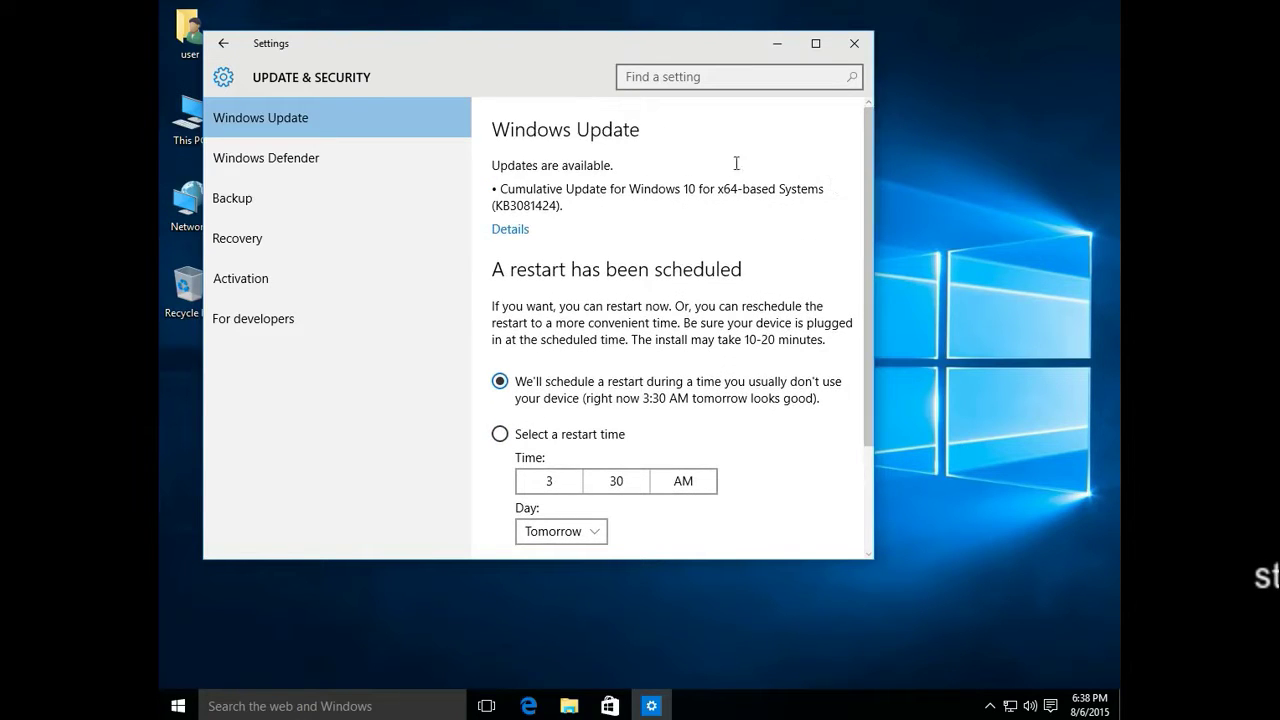
left_click(855, 45)
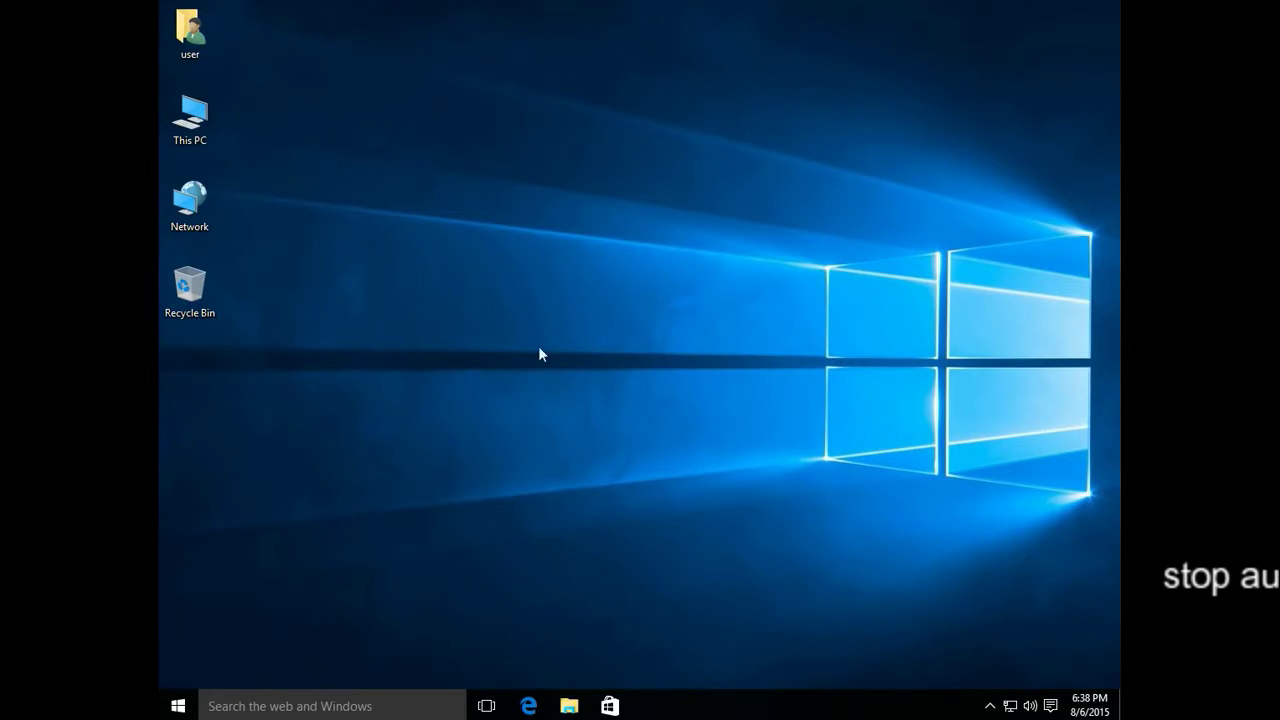
Open Control Panel, show its items as large icons, and launch Services from Administrative Tools
left_click(256, 708)
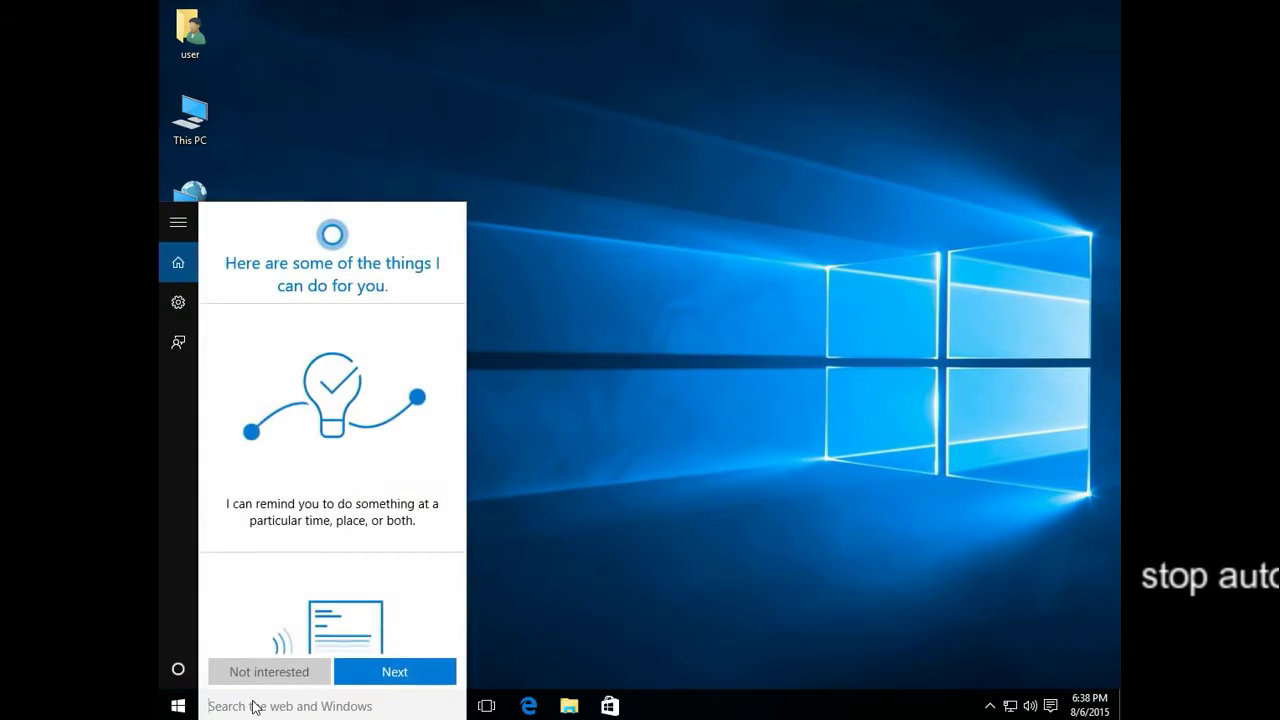
type("control")
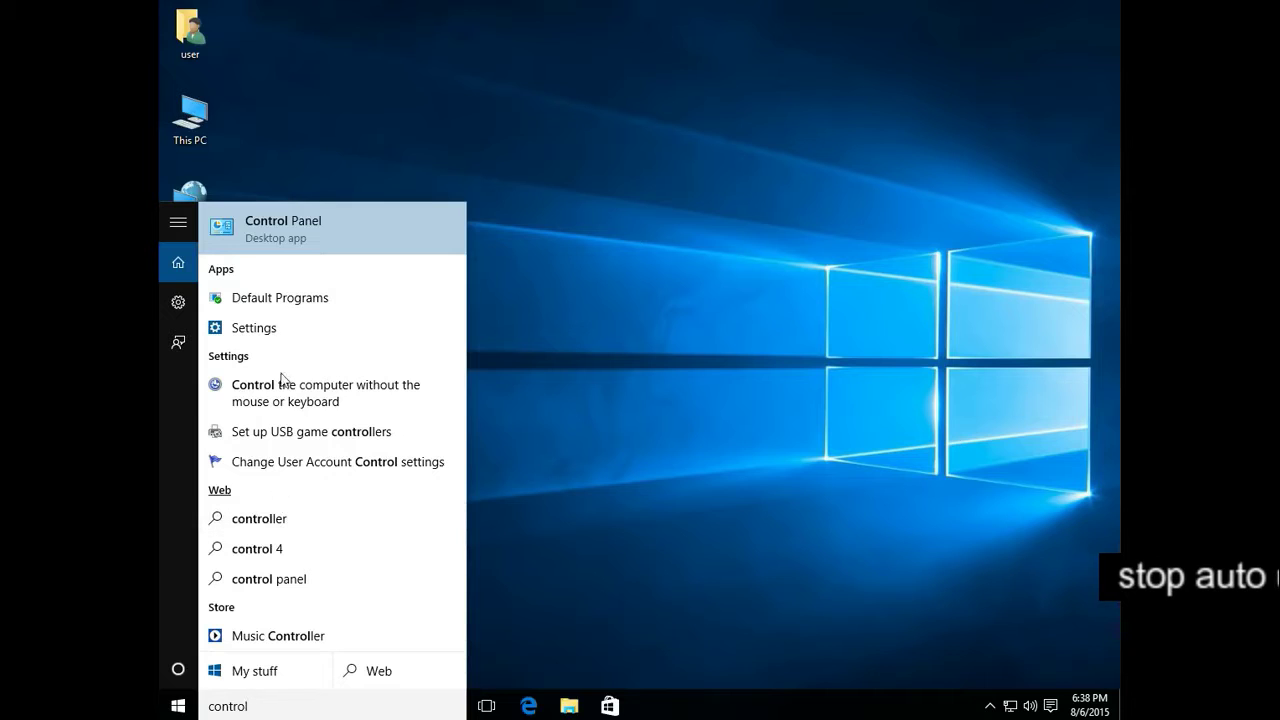
left_click(310, 235)
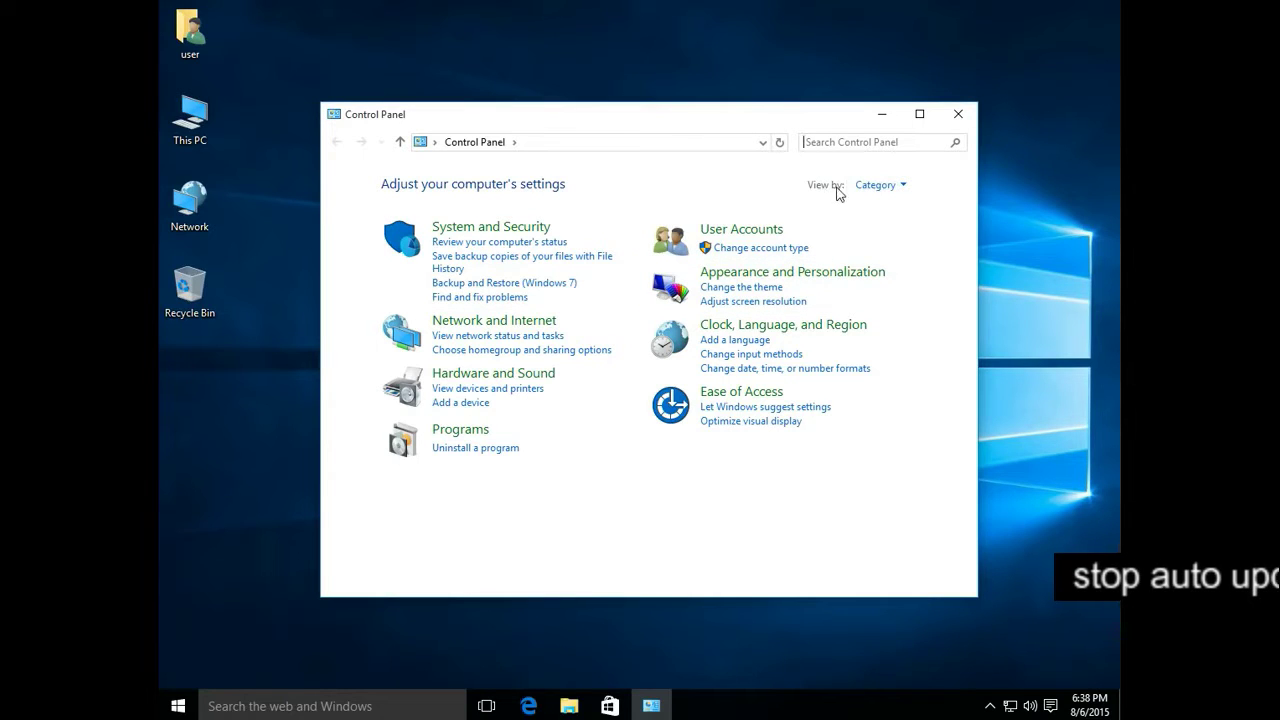
left_click(889, 189)
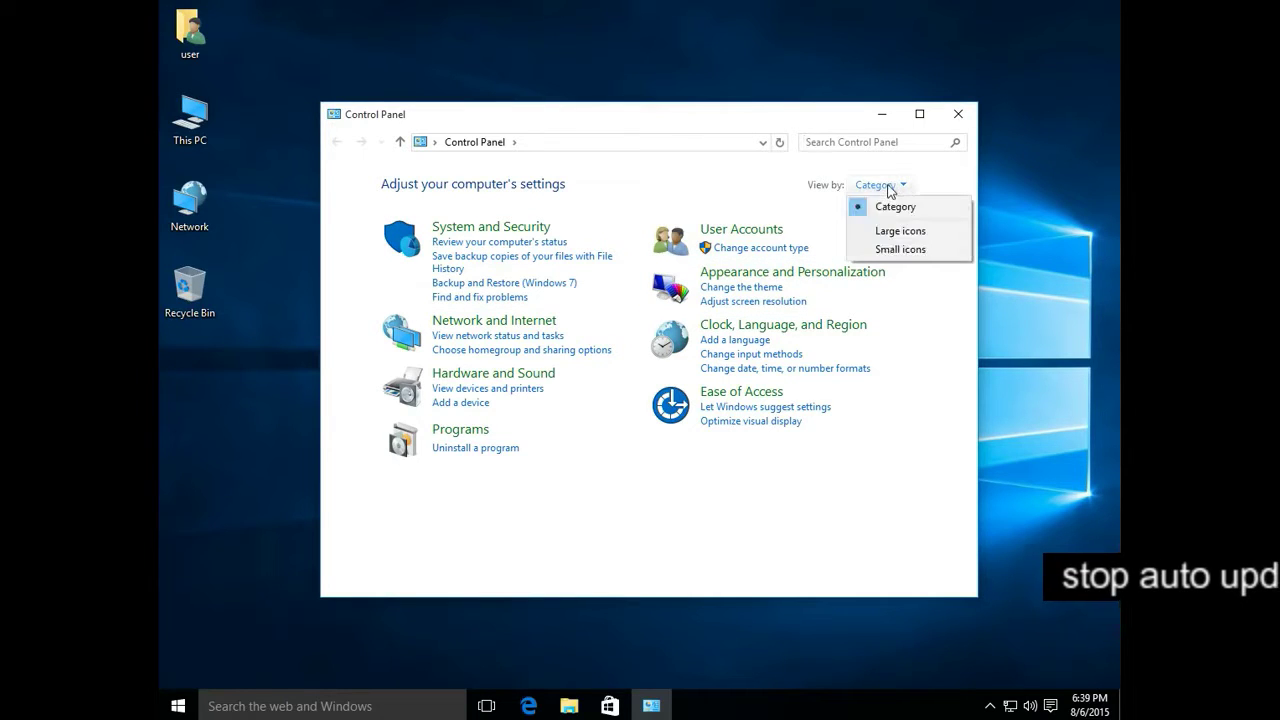
left_click(889, 230)
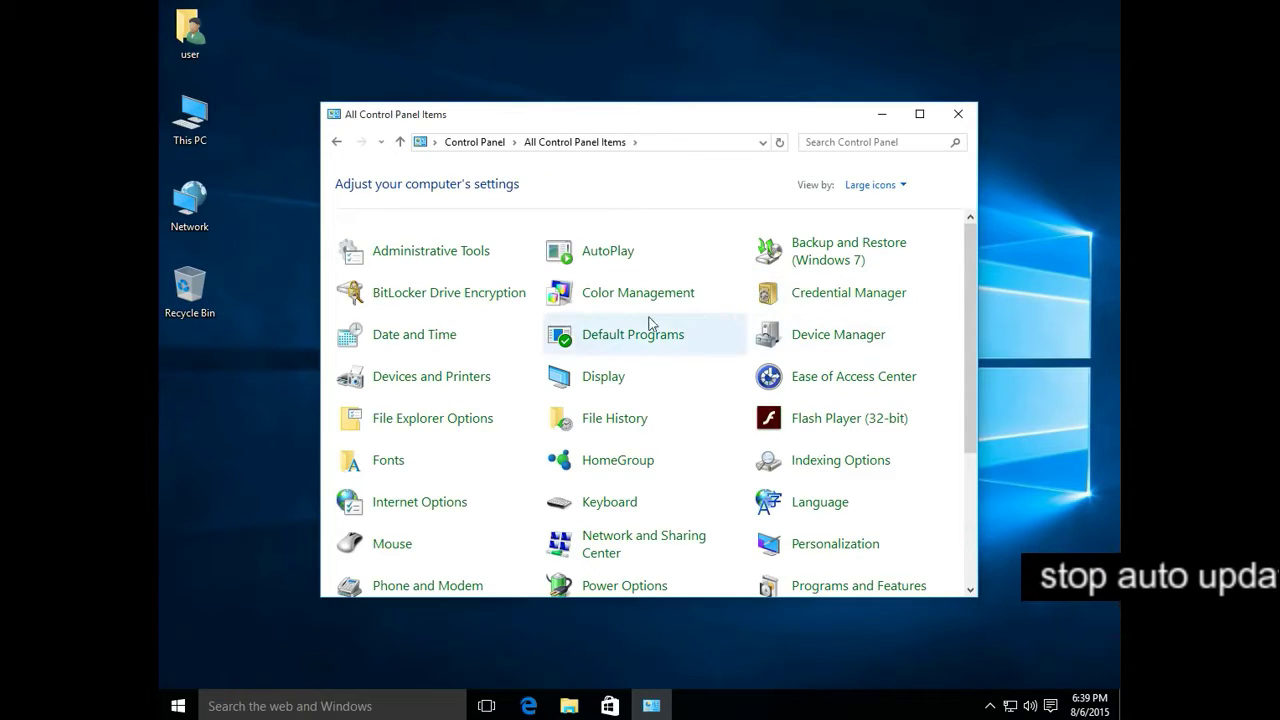
left_click(425, 256)
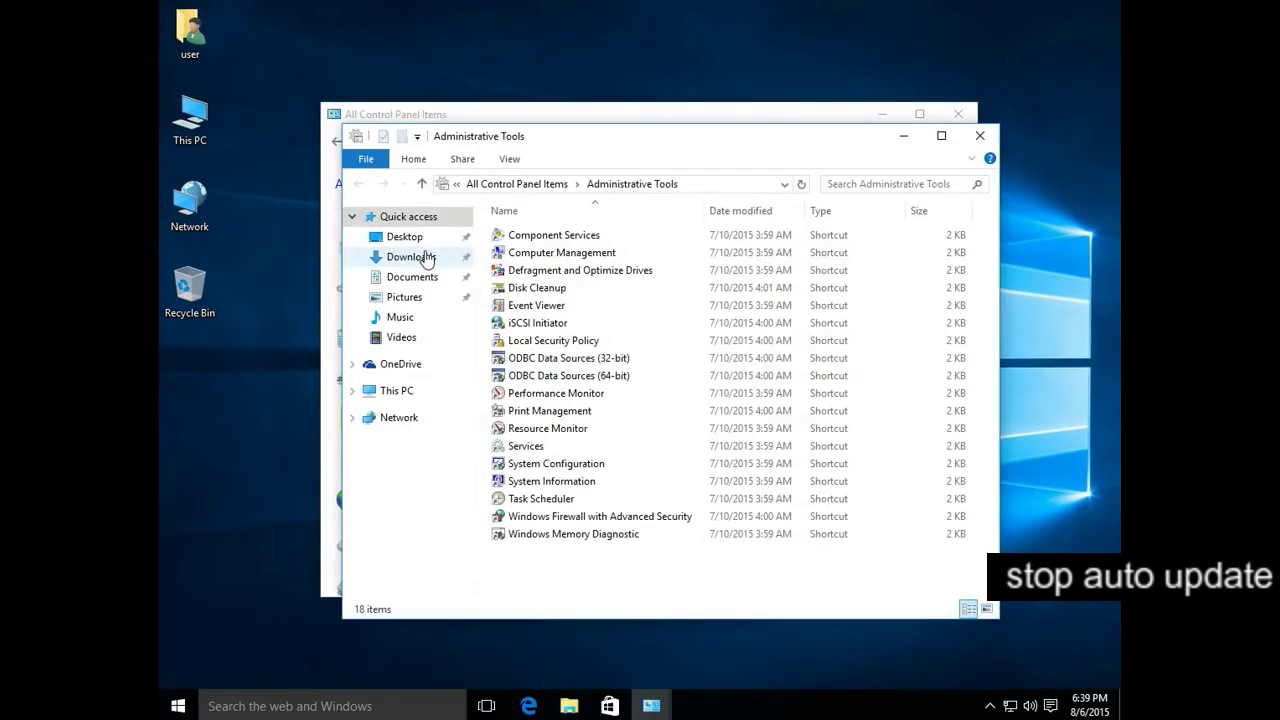
left_click(537, 453)
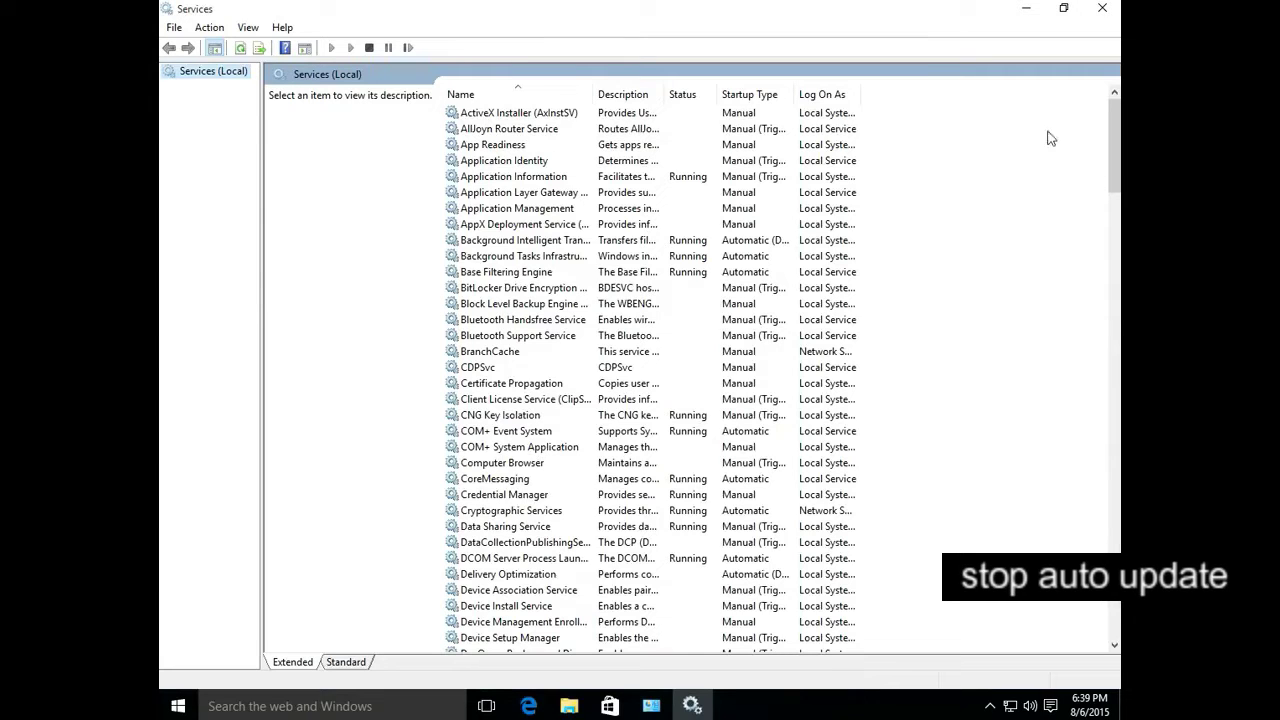
Stop the Windows Update service and set its startup type to Disabled
left_click_drag(1119, 122, 1116, 578)
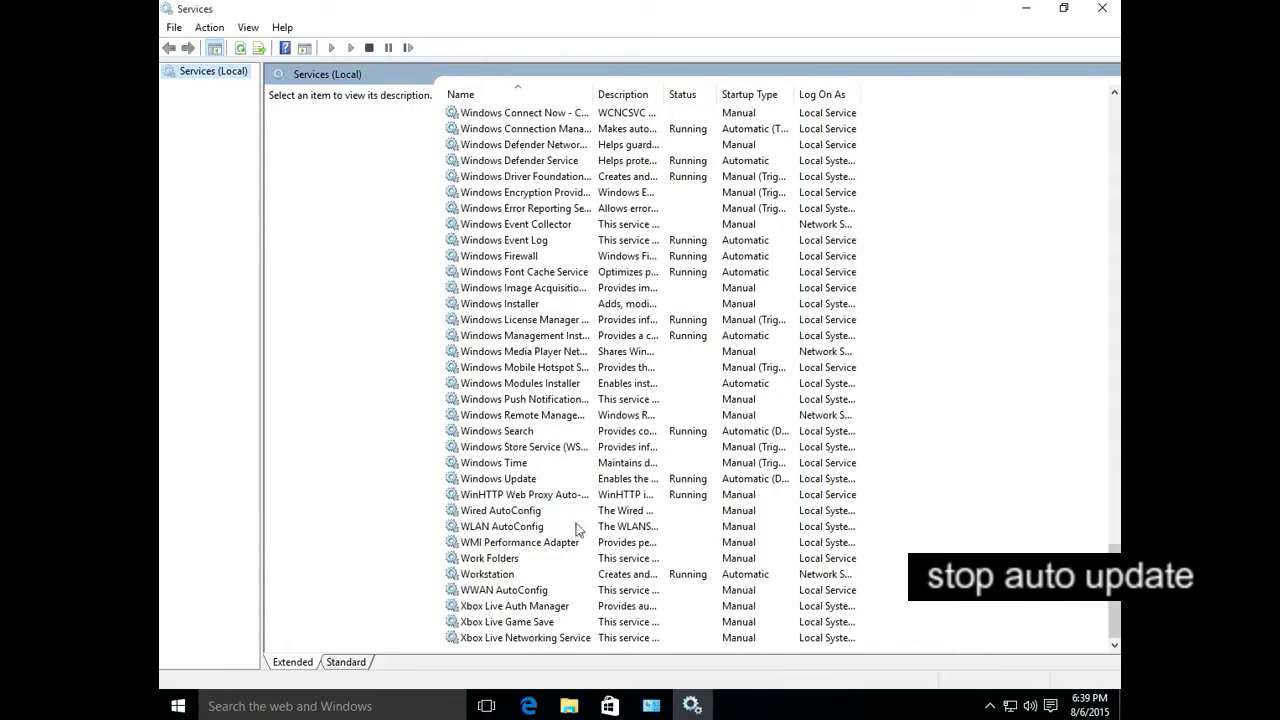
double_click(512, 479)
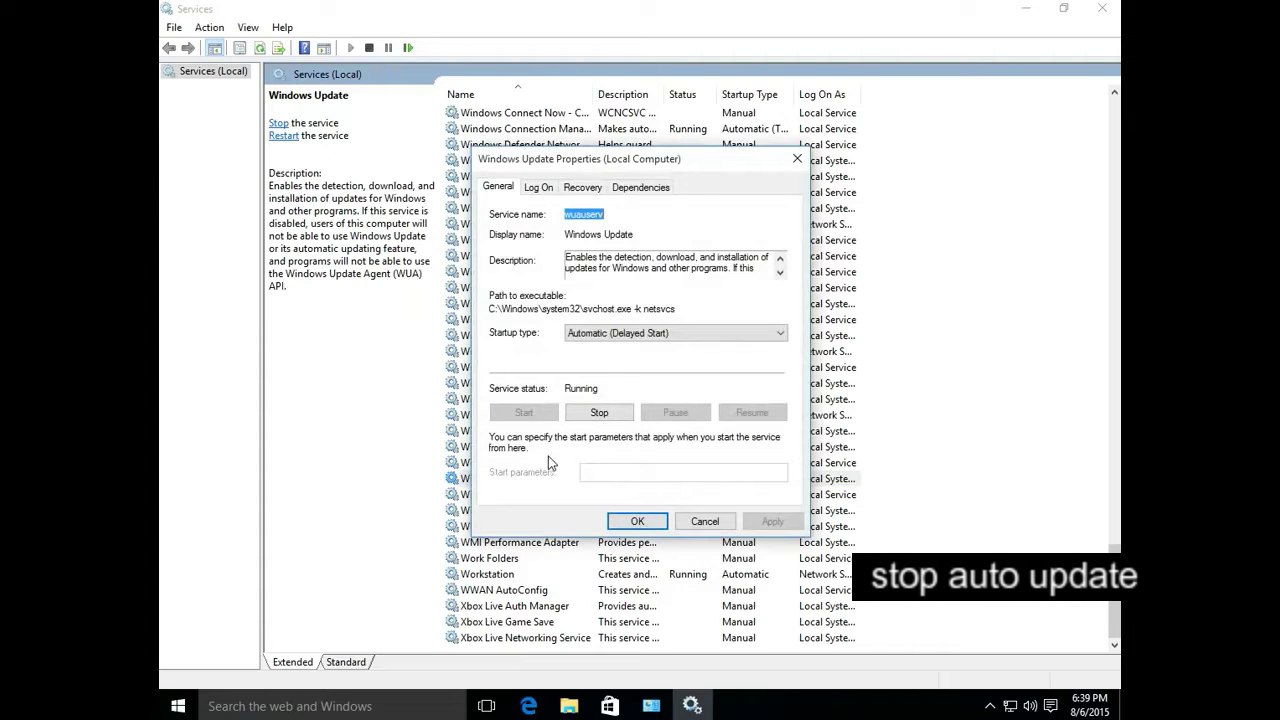
left_click(600, 414)
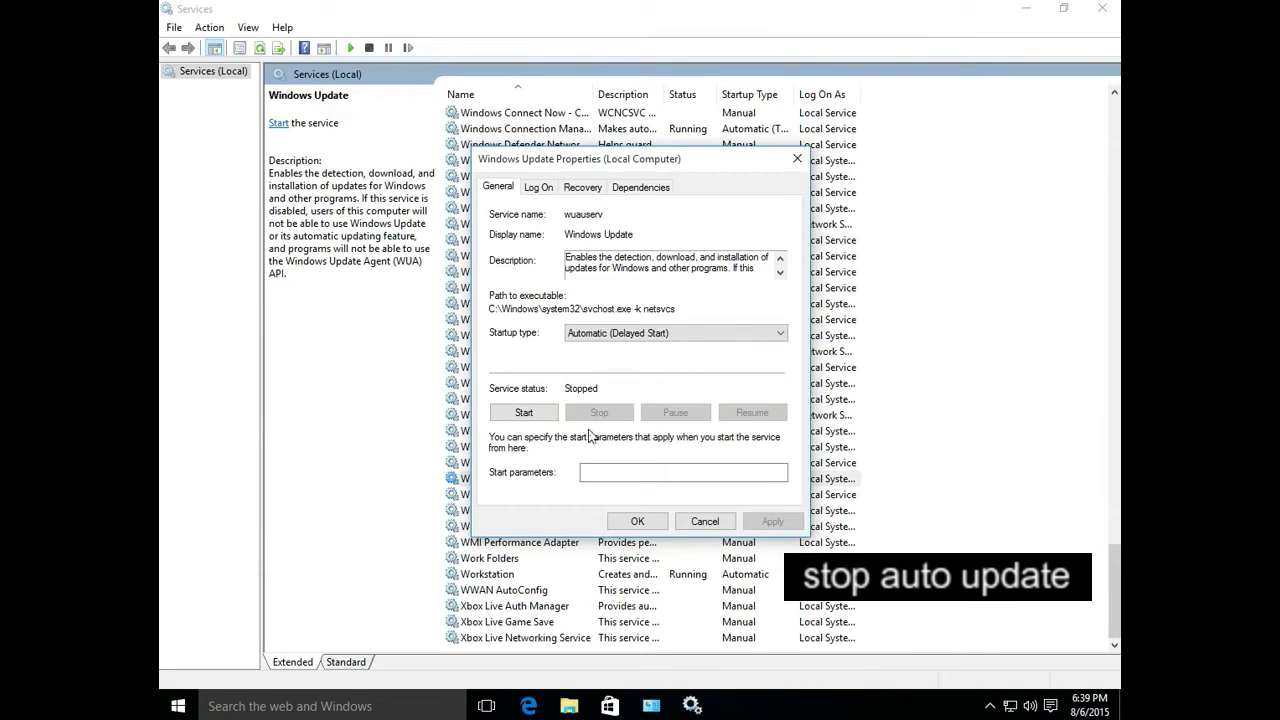
left_click(612, 333)
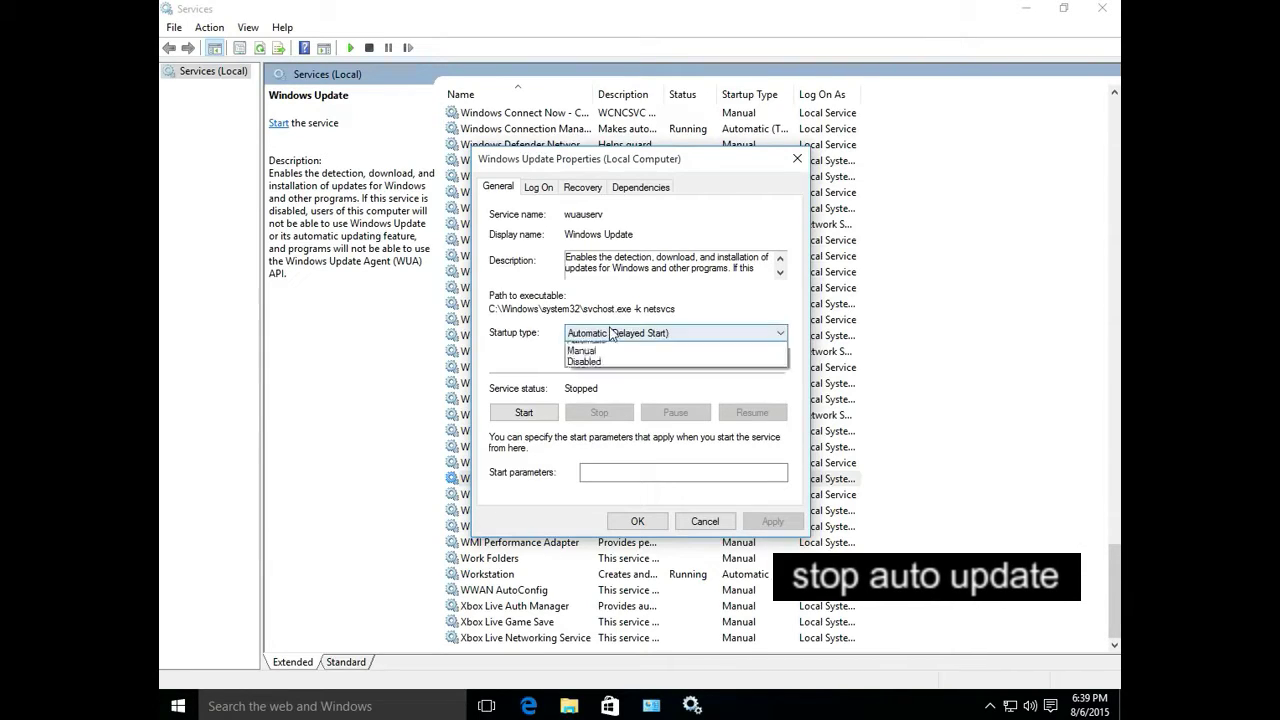
left_click(606, 381)
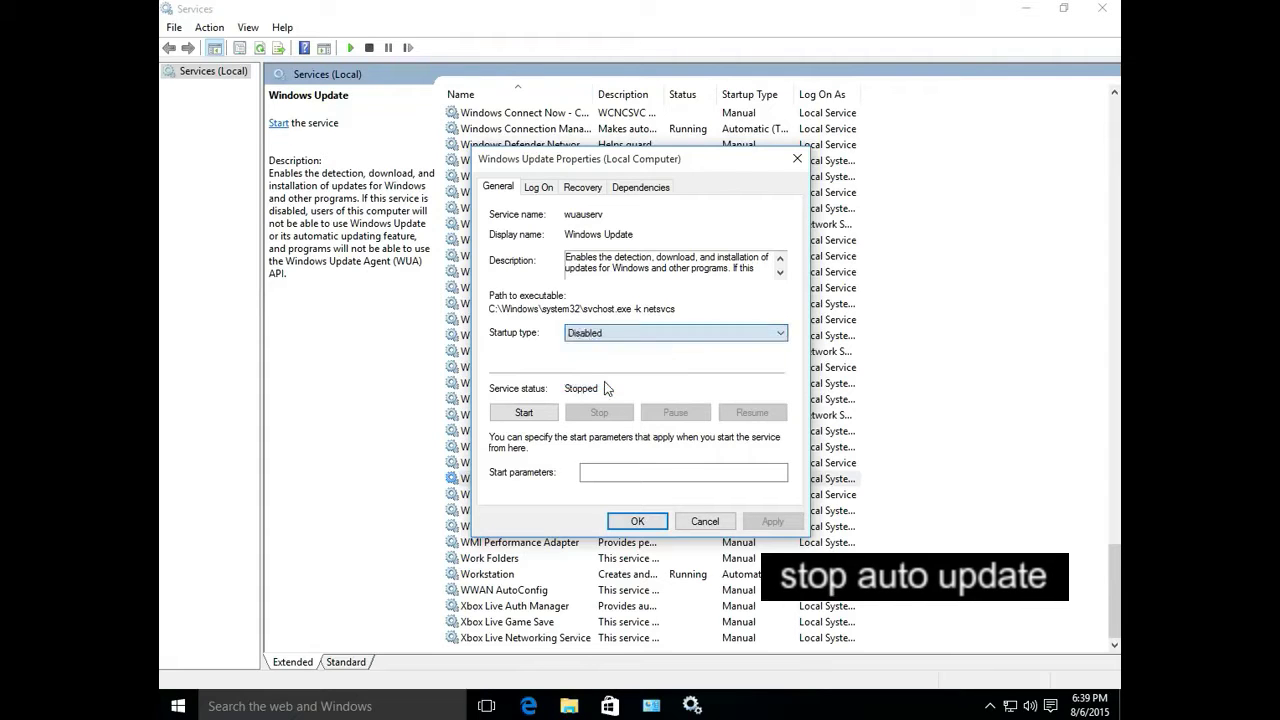
left_click(637, 521)
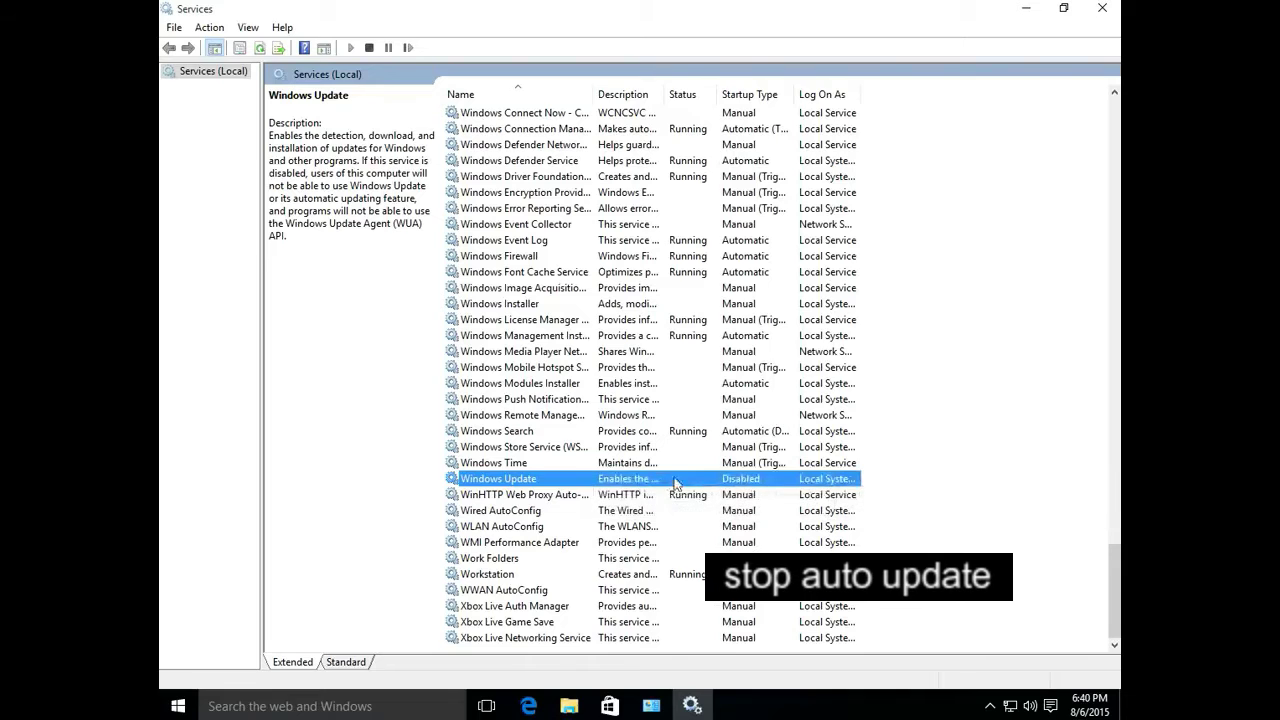
Set the Windows Update service's startup type to Automatic (Delayed Start), apply it, and start the service
double_click(507, 478)
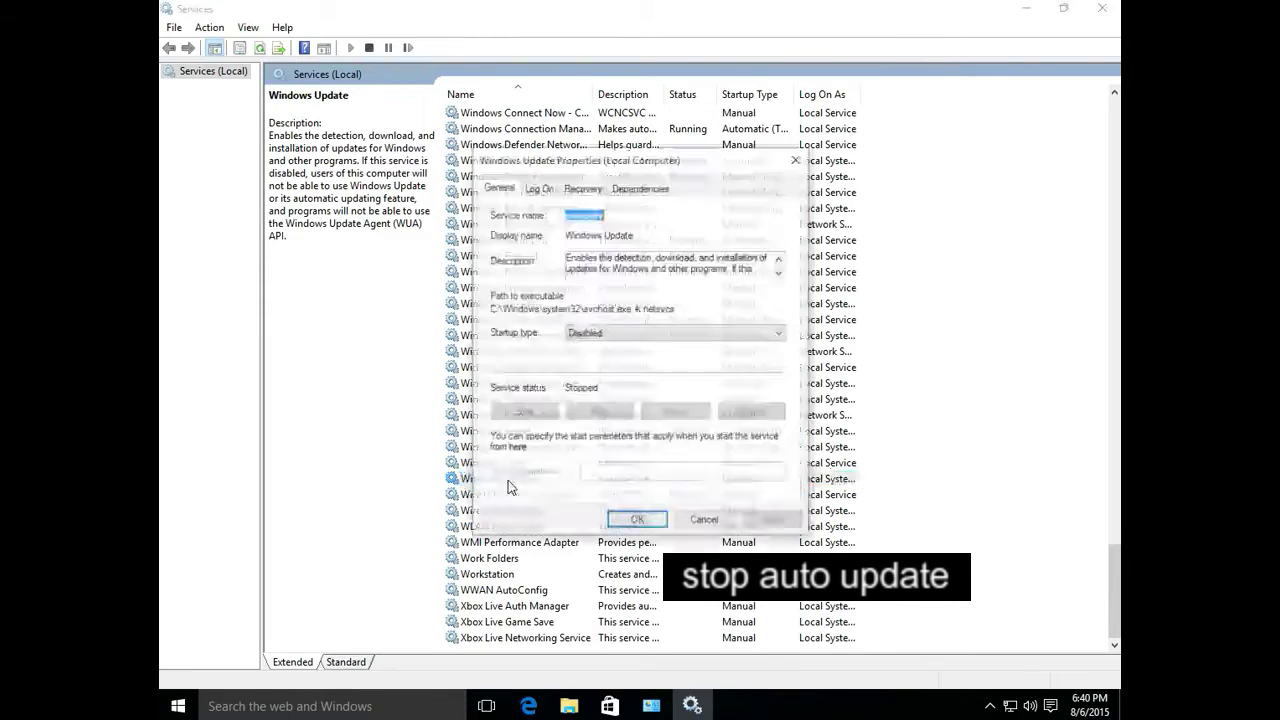
left_click(604, 335)
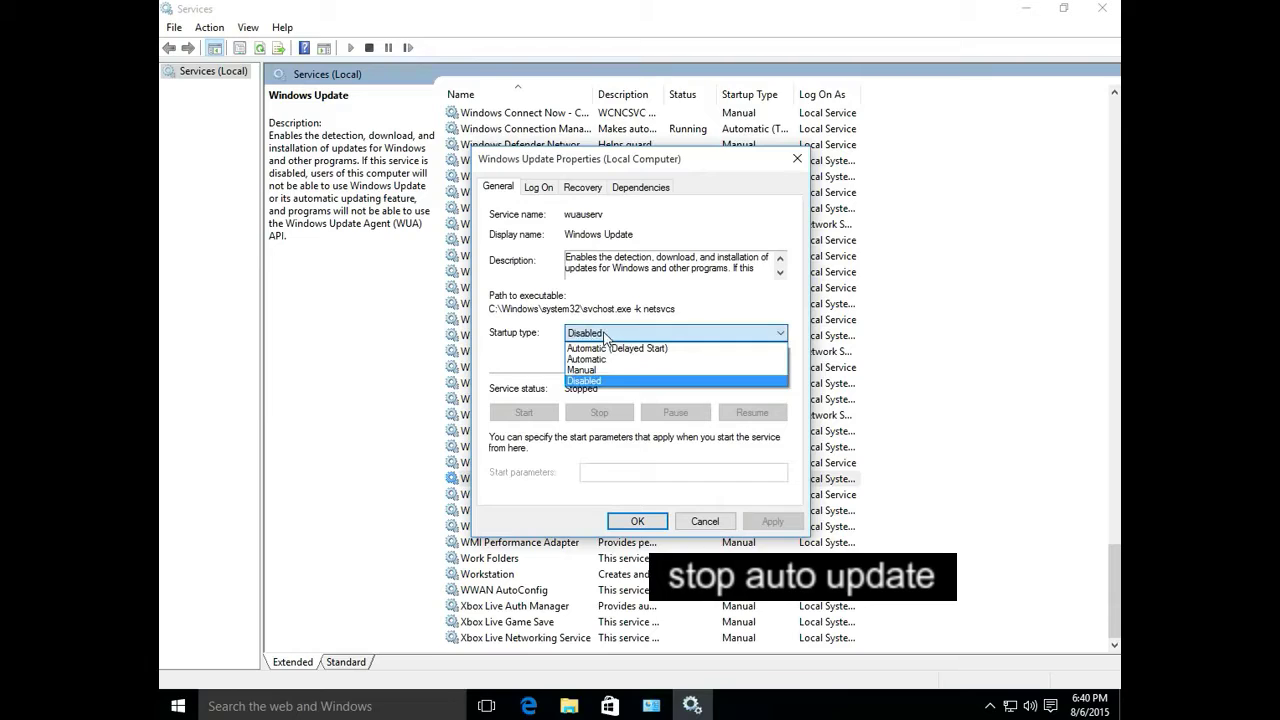
left_click(609, 348)
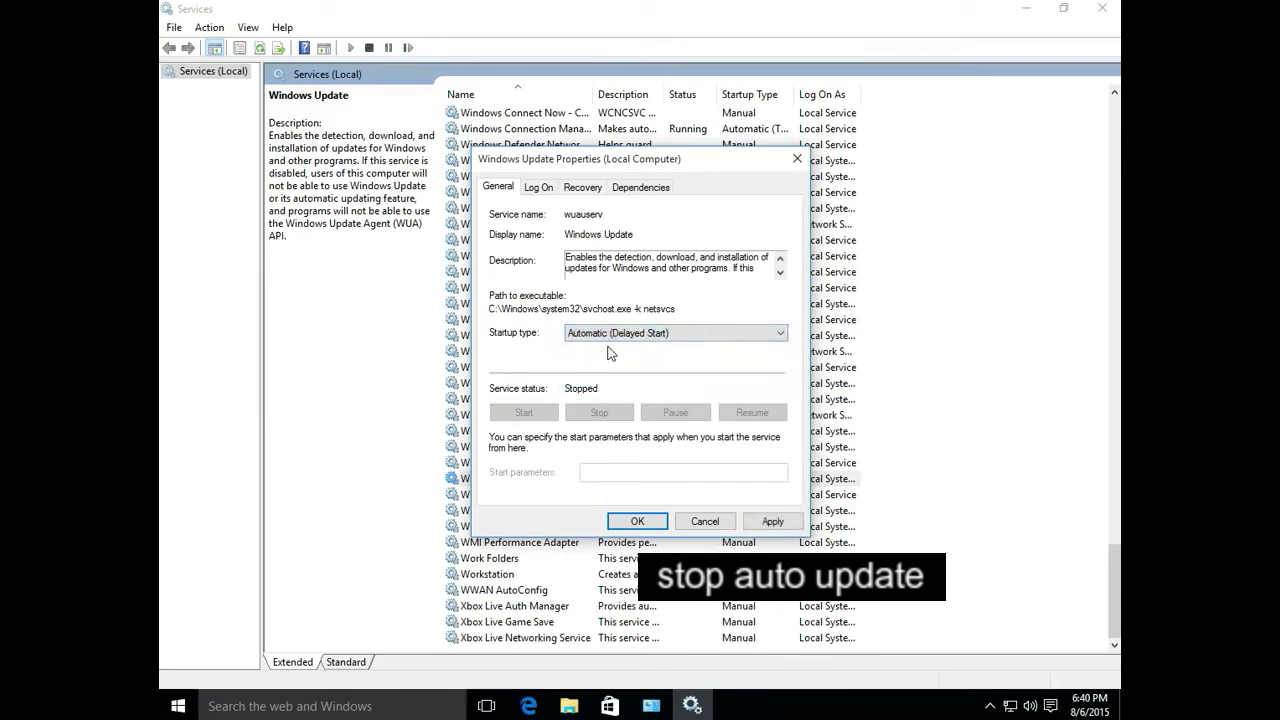
left_click(772, 521)
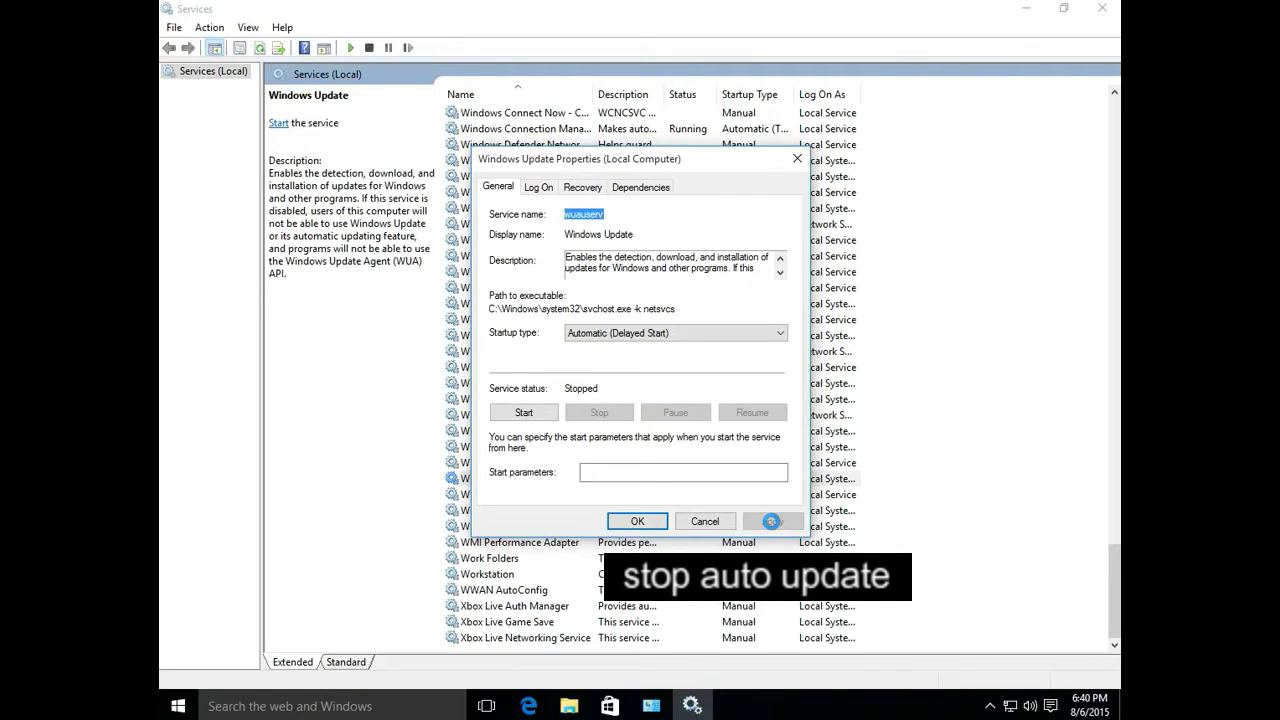
left_click(526, 413)
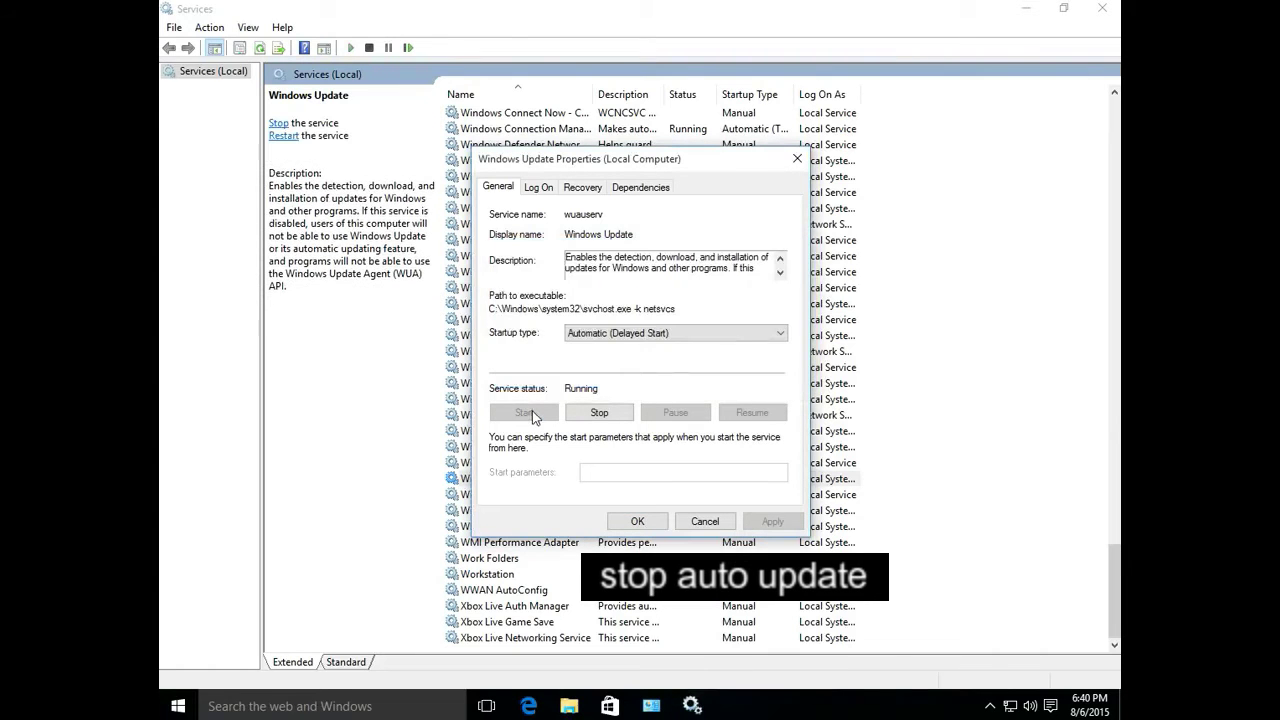
left_click(637, 521)
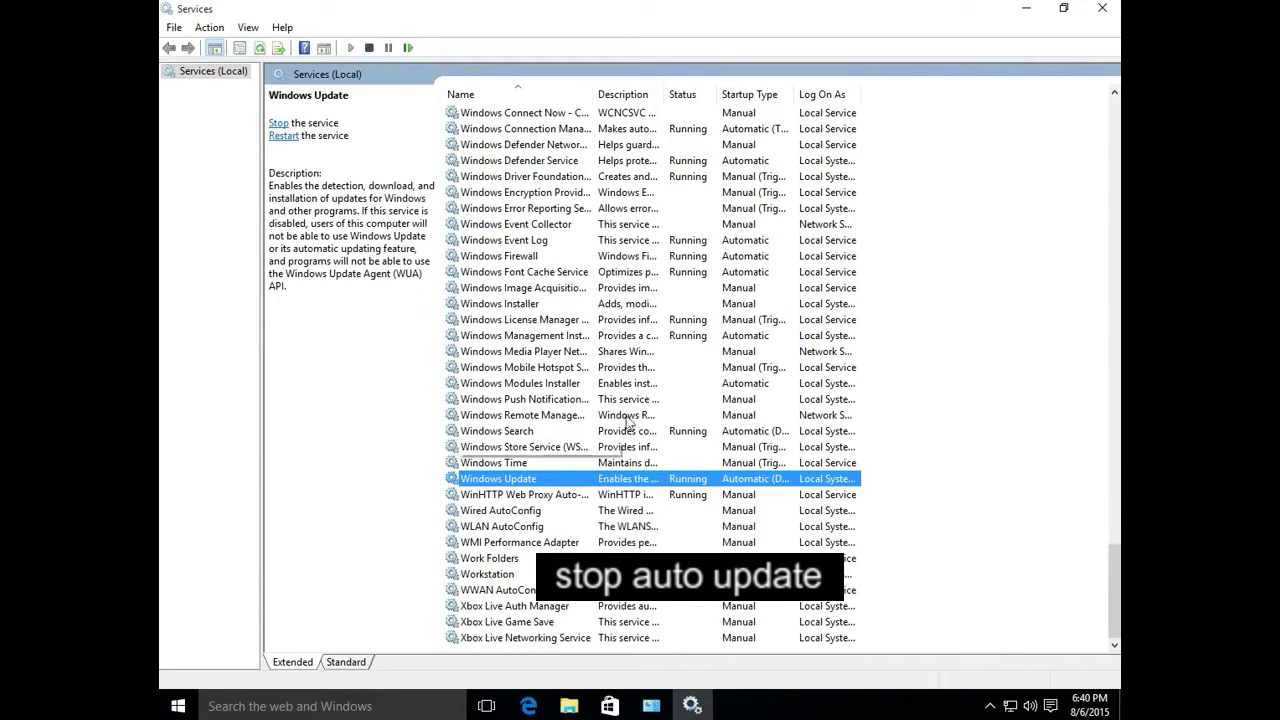
Close the Services, Administrative Tools and Control Panel windows
left_click(1105, 12)
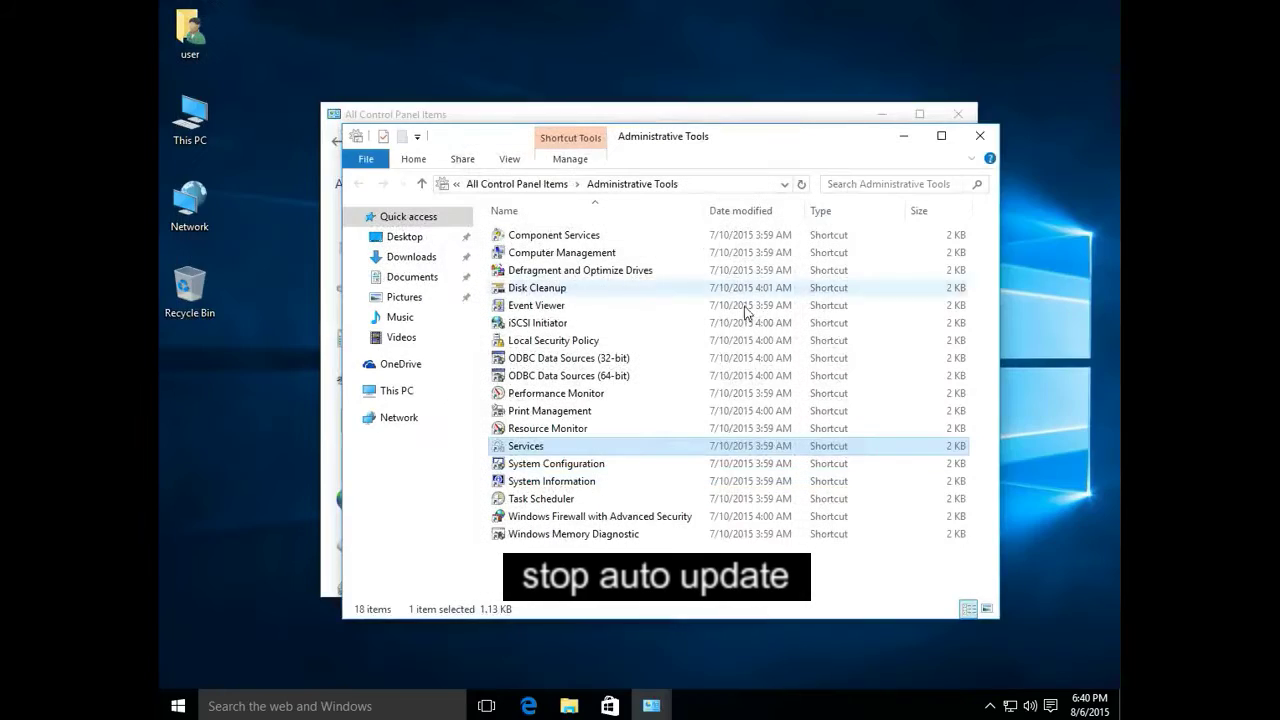
left_click(984, 138)
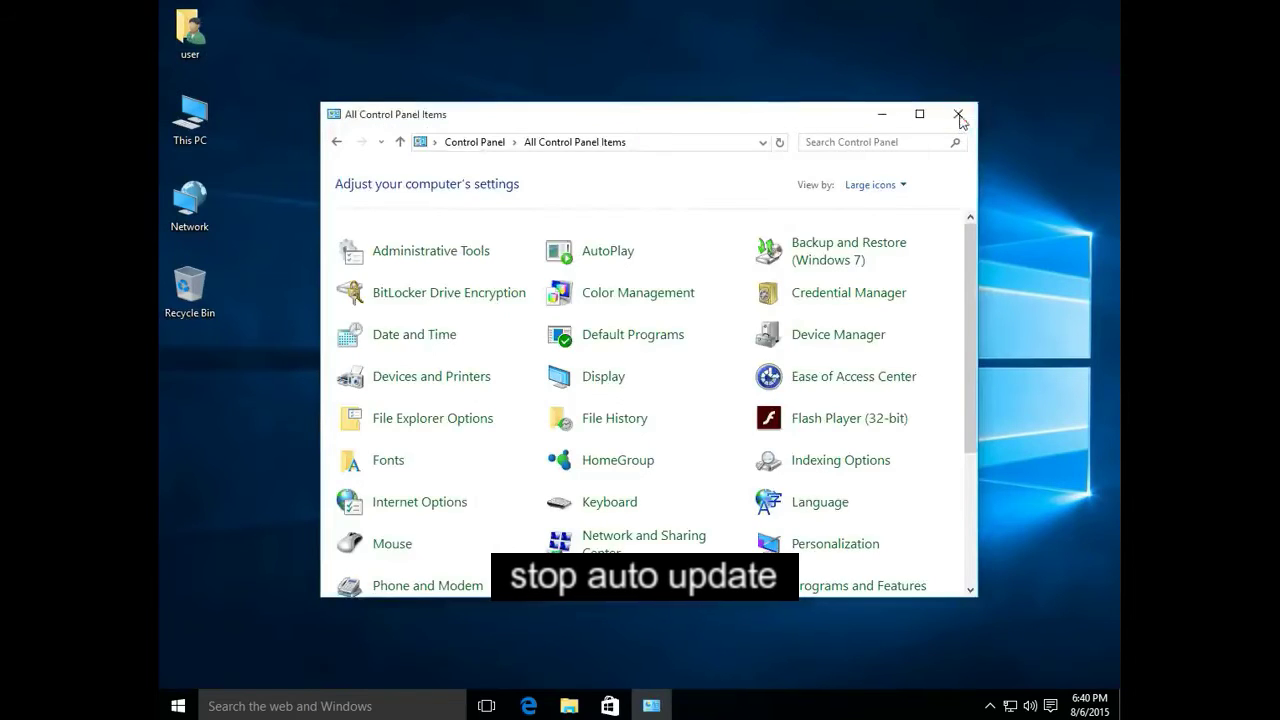
left_click(958, 116)
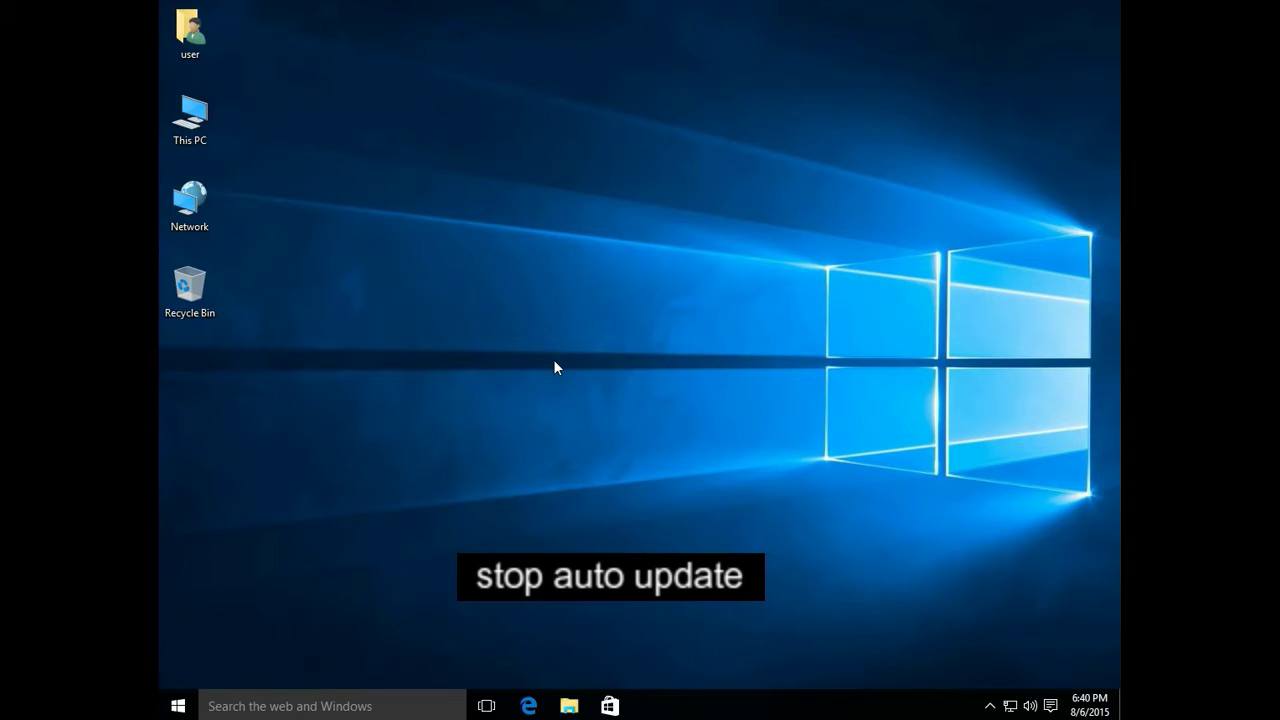
key("Down")
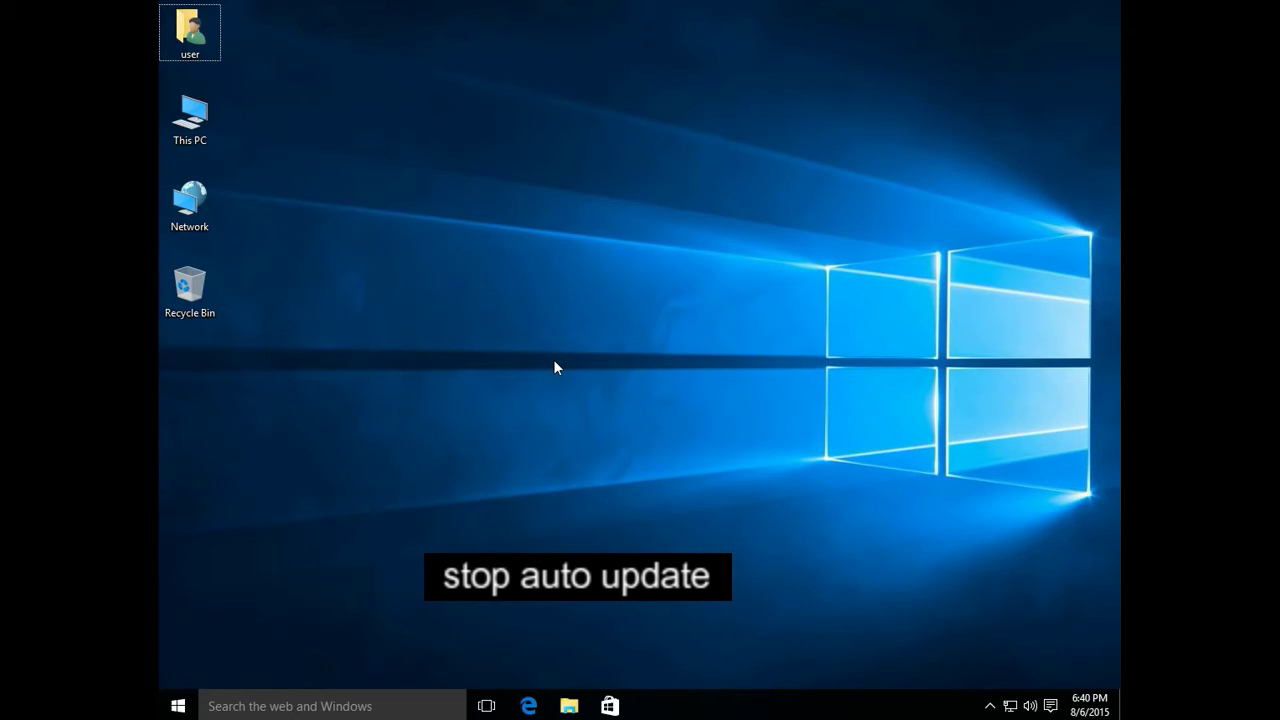
Run mmc, allow Microsoft Management Console to make changes, and maximize the empty console
key("super+r")
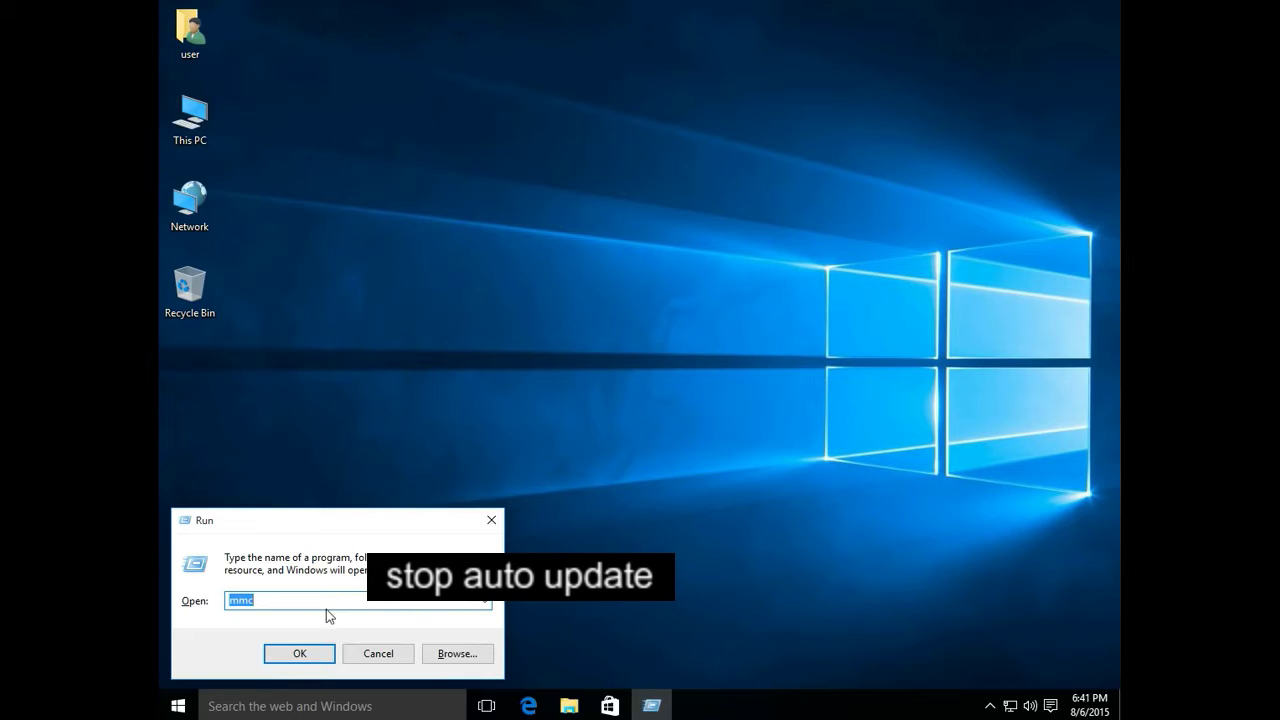
left_click(309, 656)
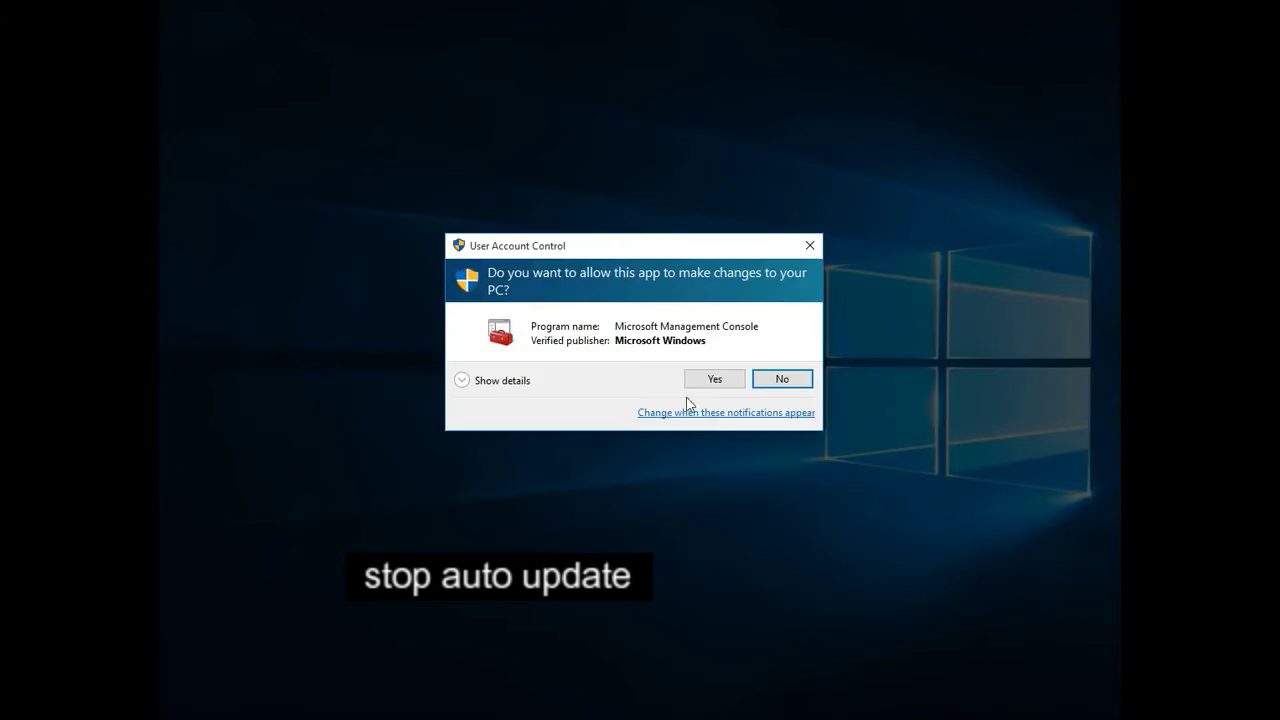
left_click(714, 381)
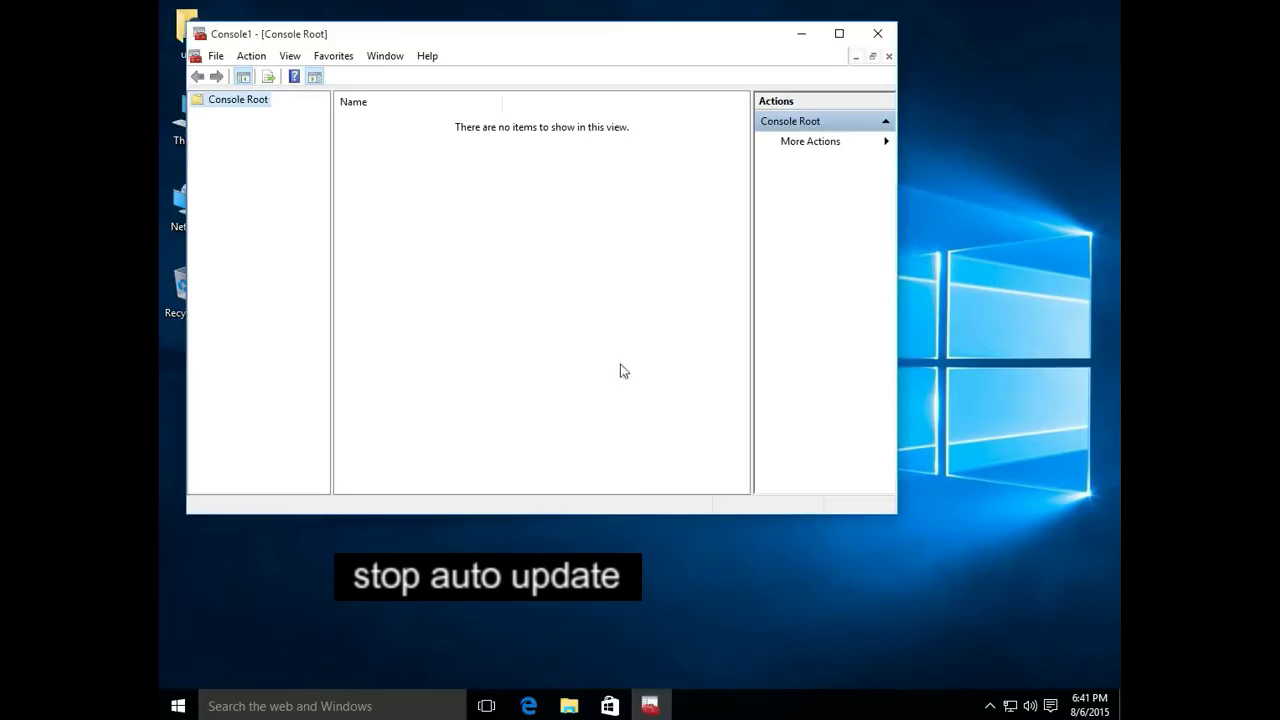
double_click(487, 40)
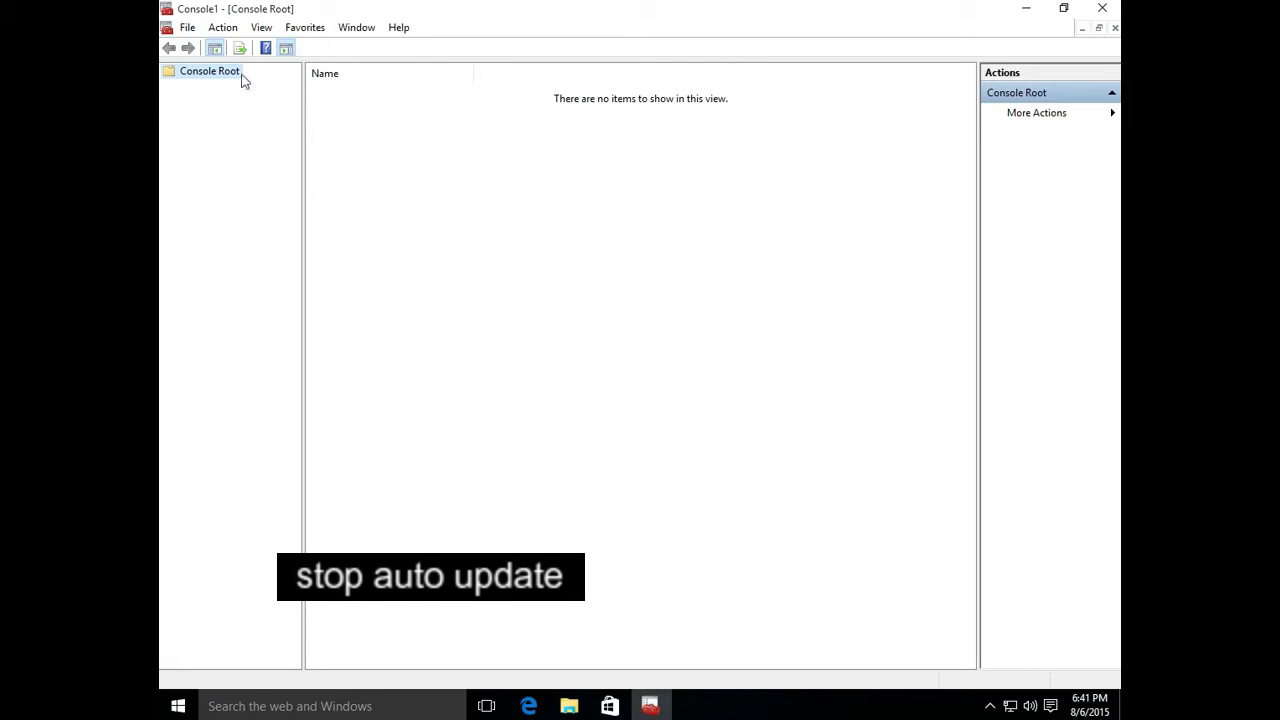
Add the Group Policy Object Editor snap-in for the Local Computer to the console
left_click(187, 27)
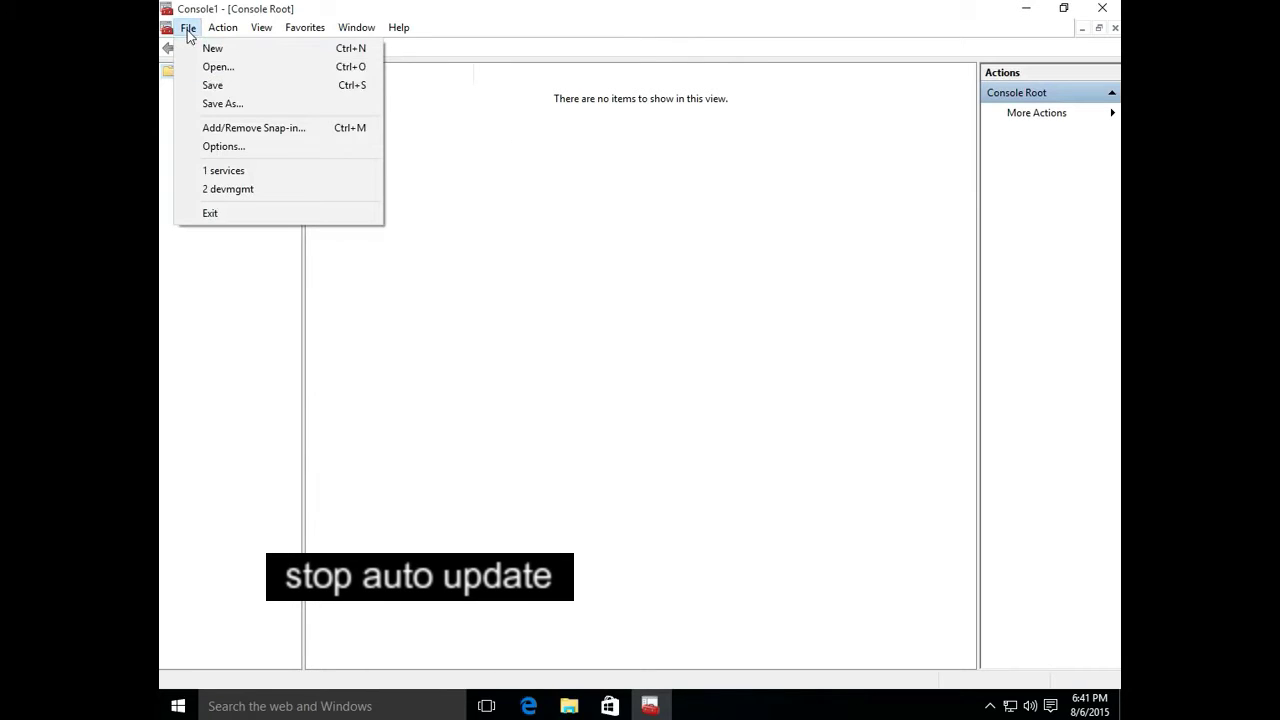
left_click(233, 130)
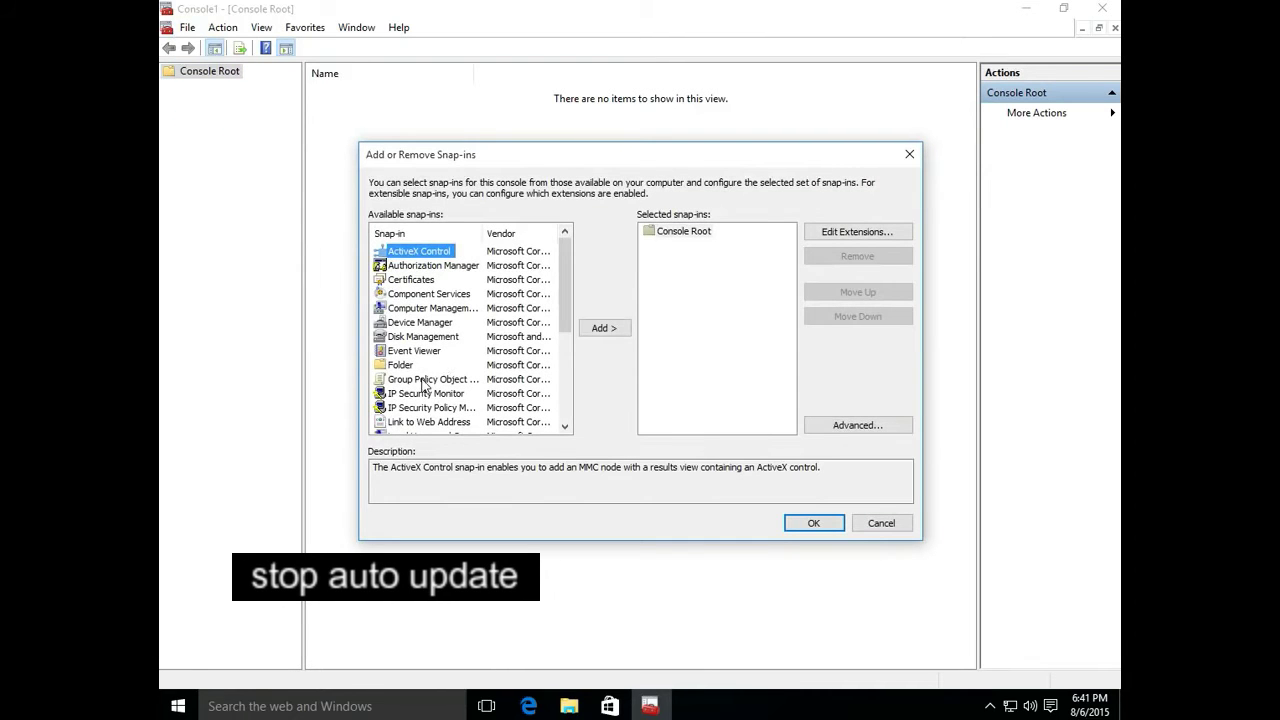
double_click(424, 380)
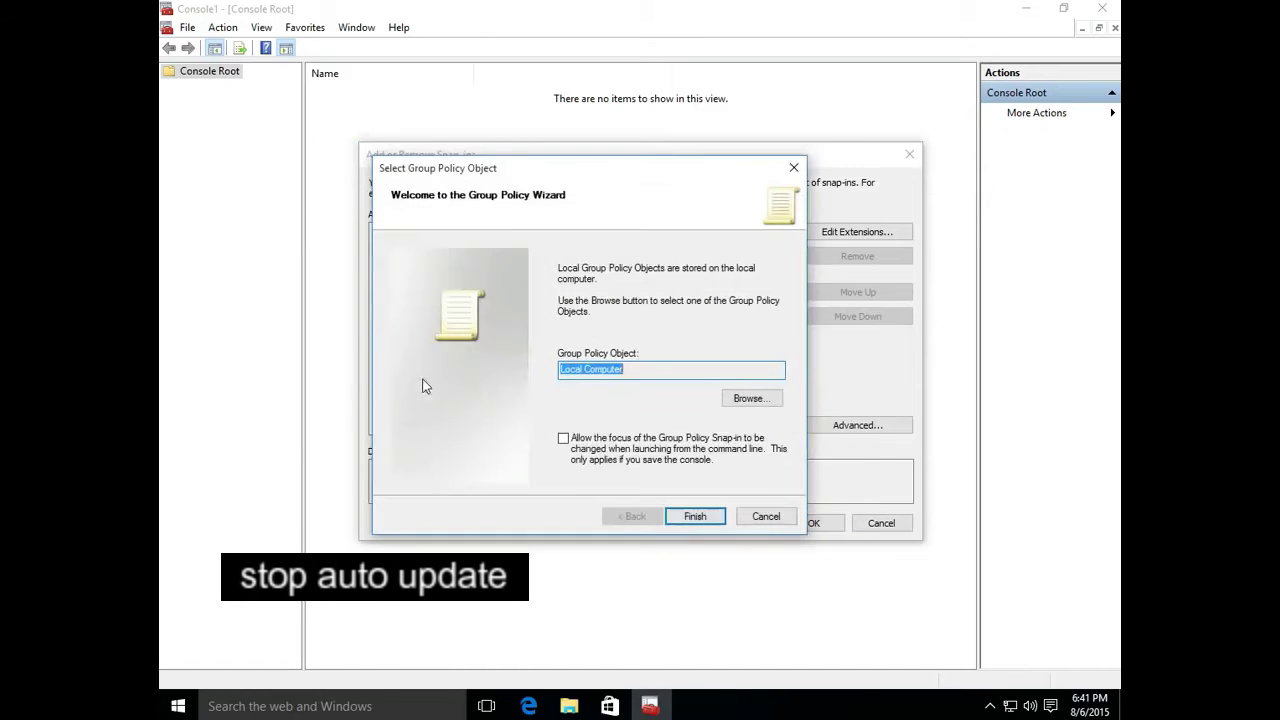
left_click(695, 516)
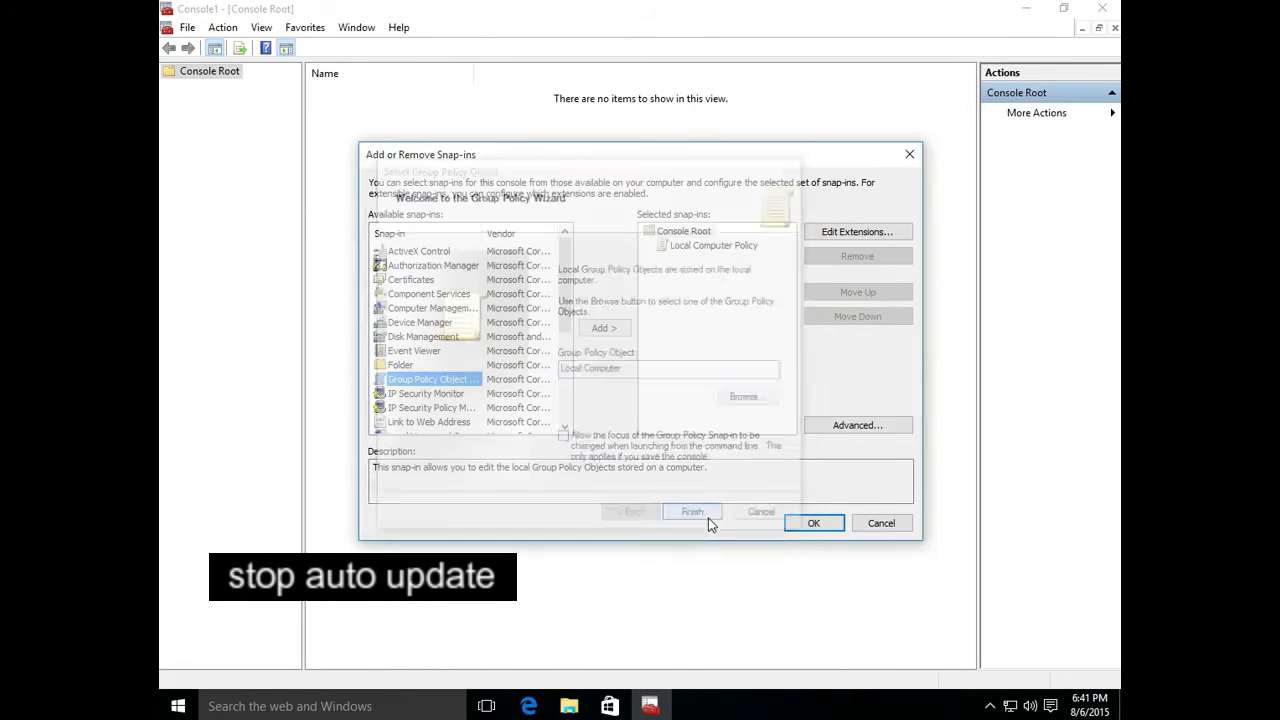
left_click(813, 523)
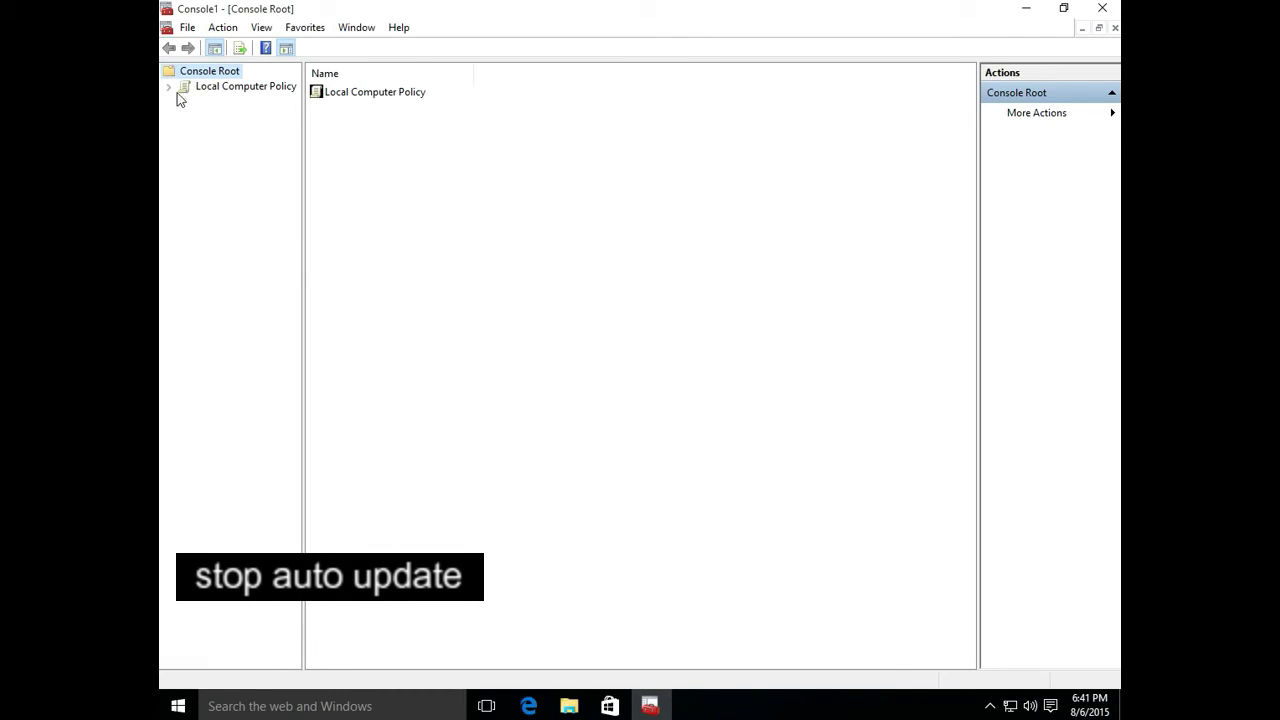
Open the Windows Update policies in Local Computer Policy under Computer Configuration, Administrative Templates, Windows Components
left_click_drag(303, 144, 337, 149)
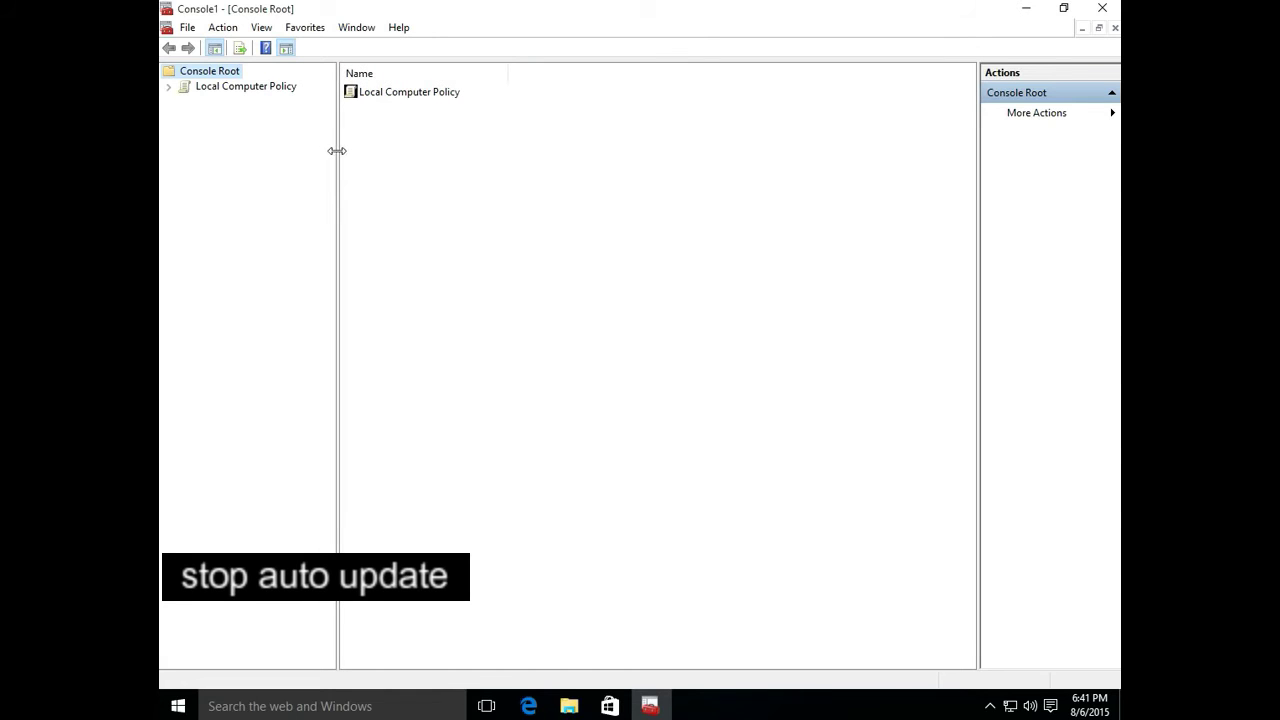
left_click(169, 88)
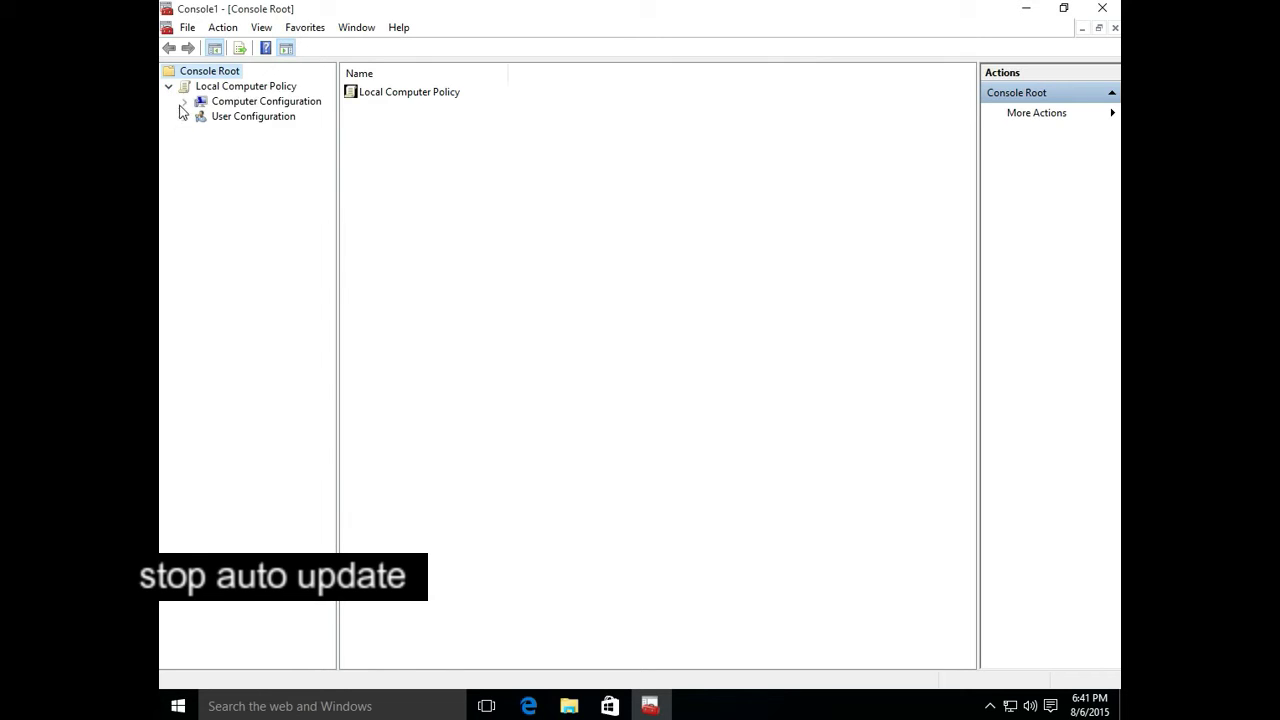
left_click(184, 103)
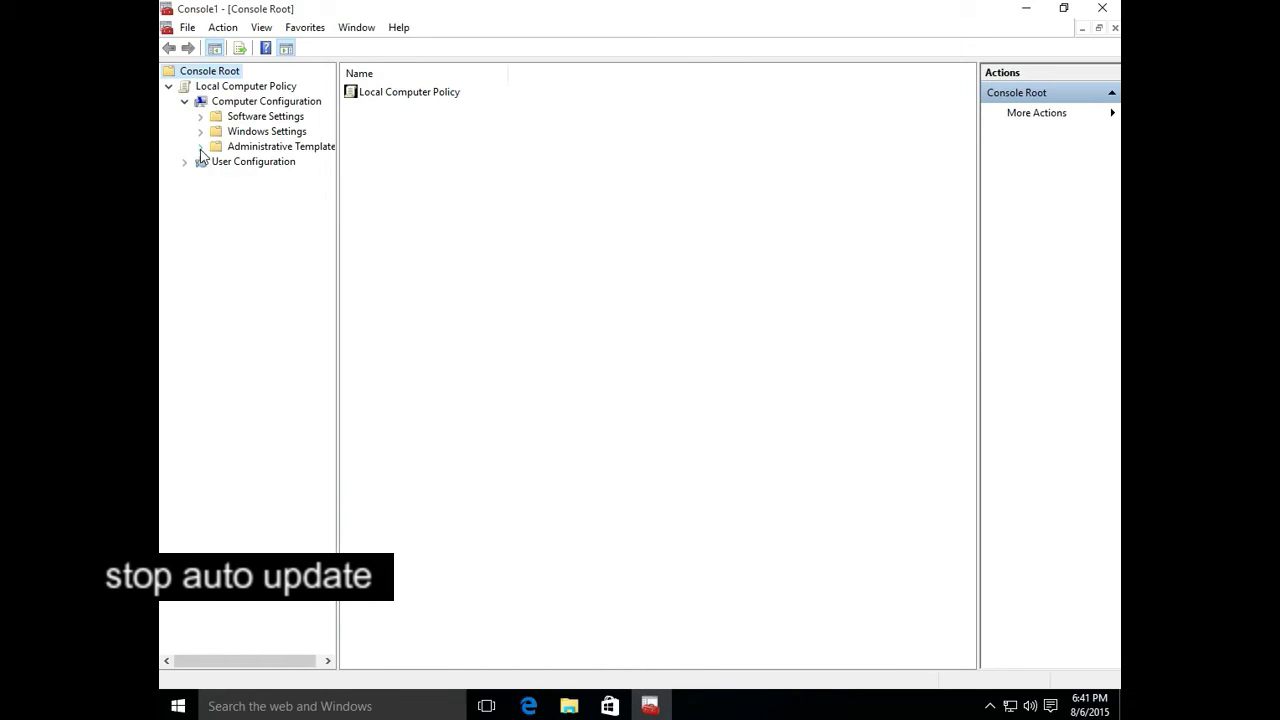
left_click(200, 148)
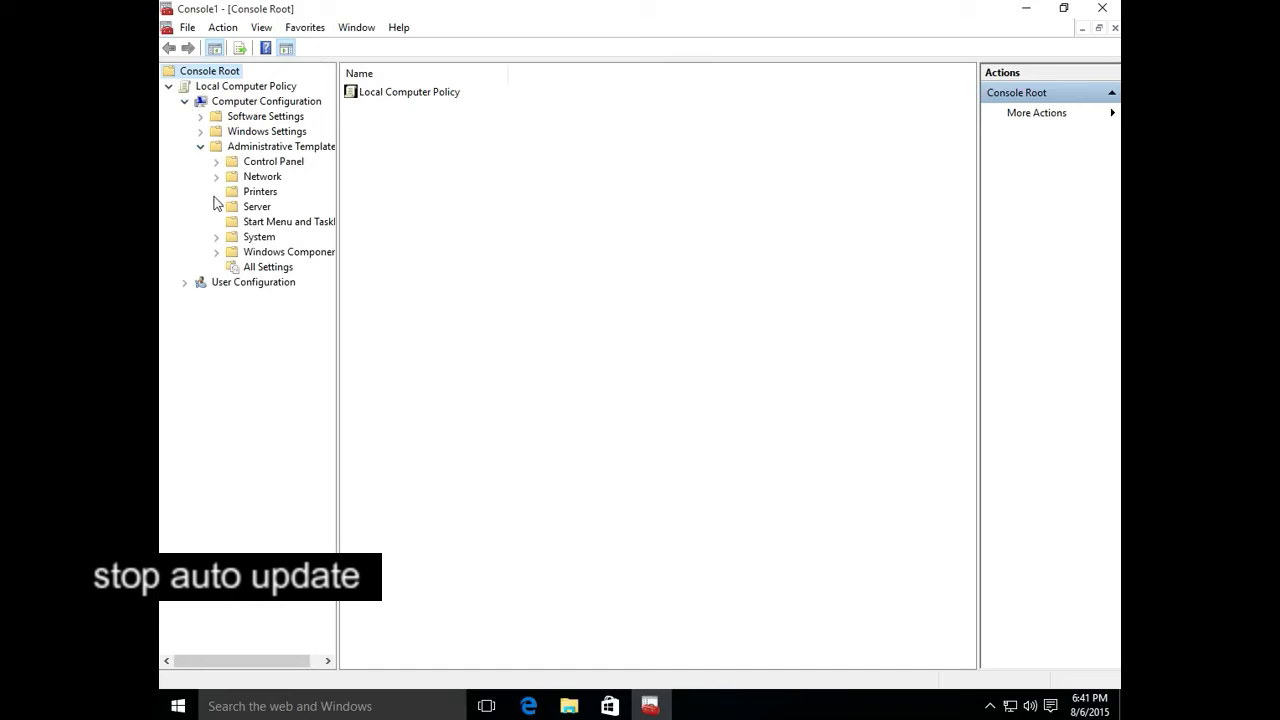
left_click(216, 253)
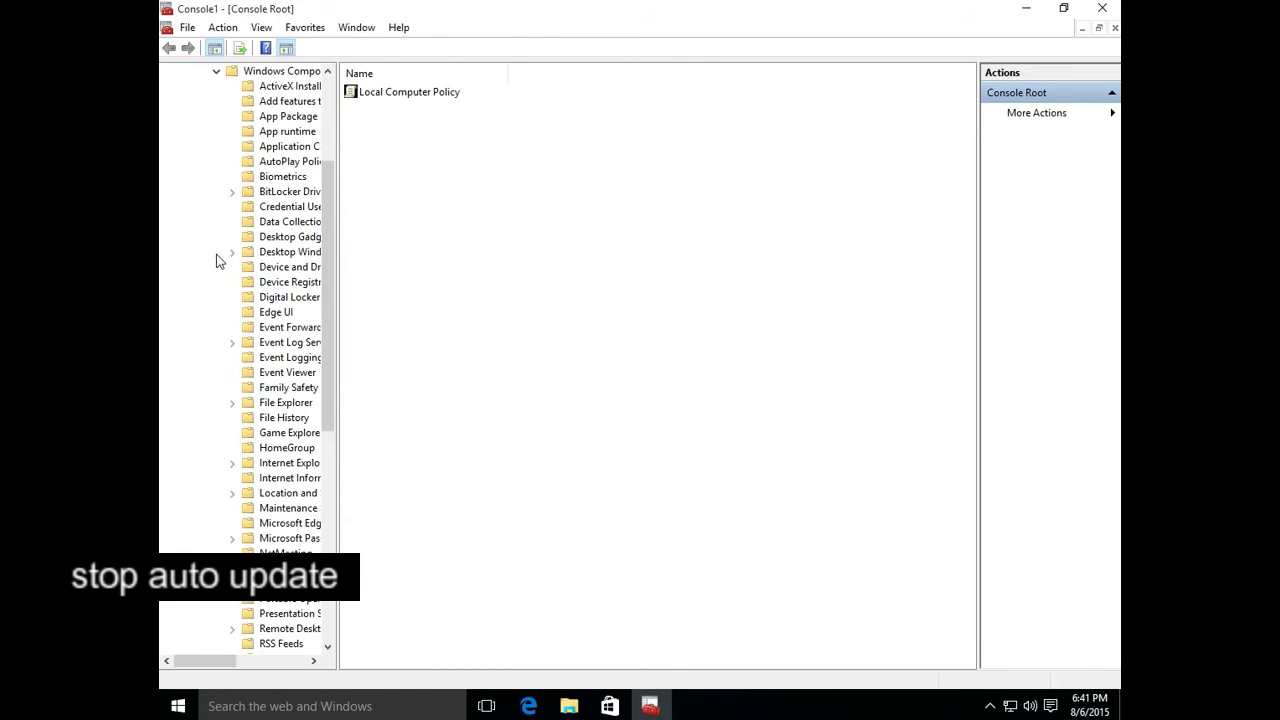
left_click_drag(337, 386, 389, 390)
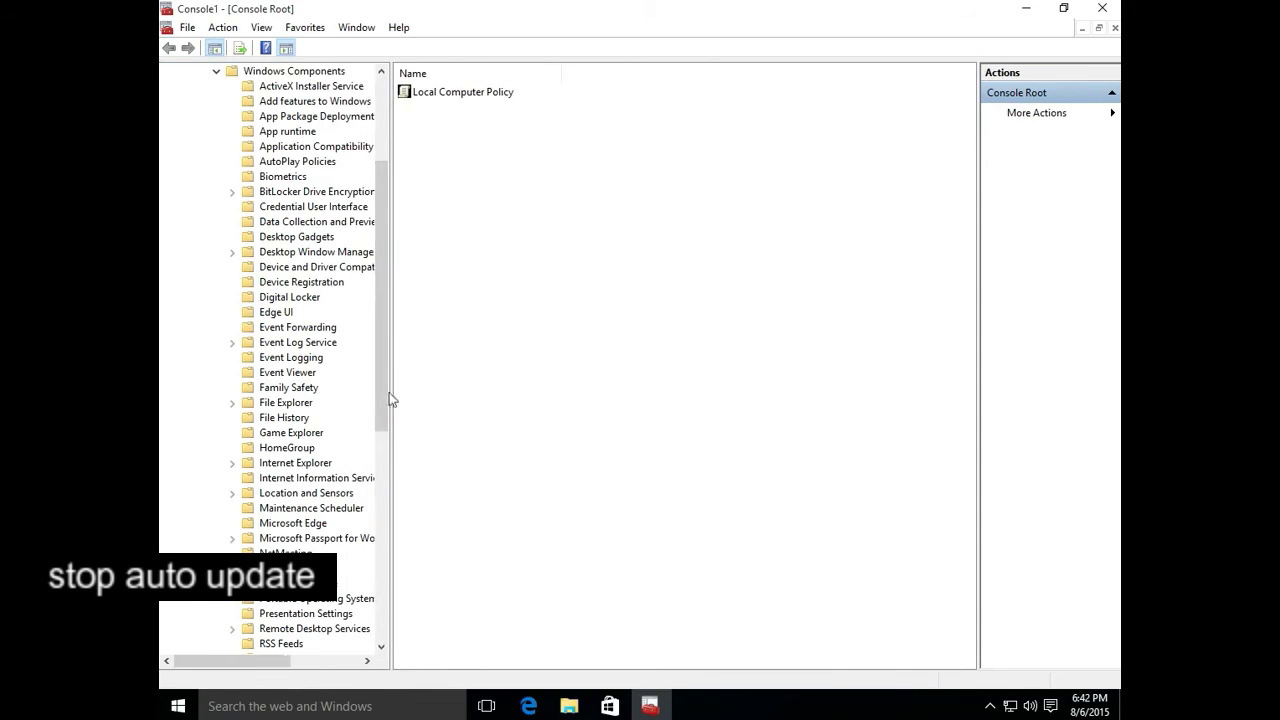
left_click_drag(378, 346, 367, 543)
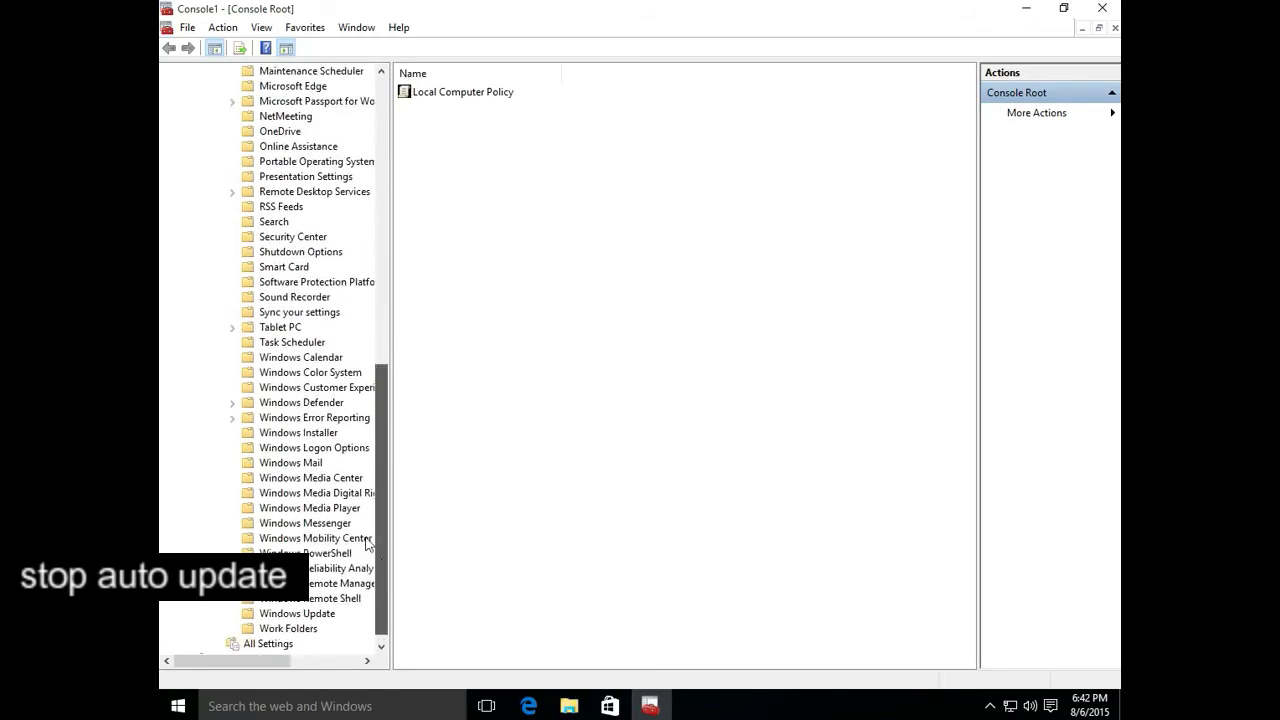
left_click(297, 614)
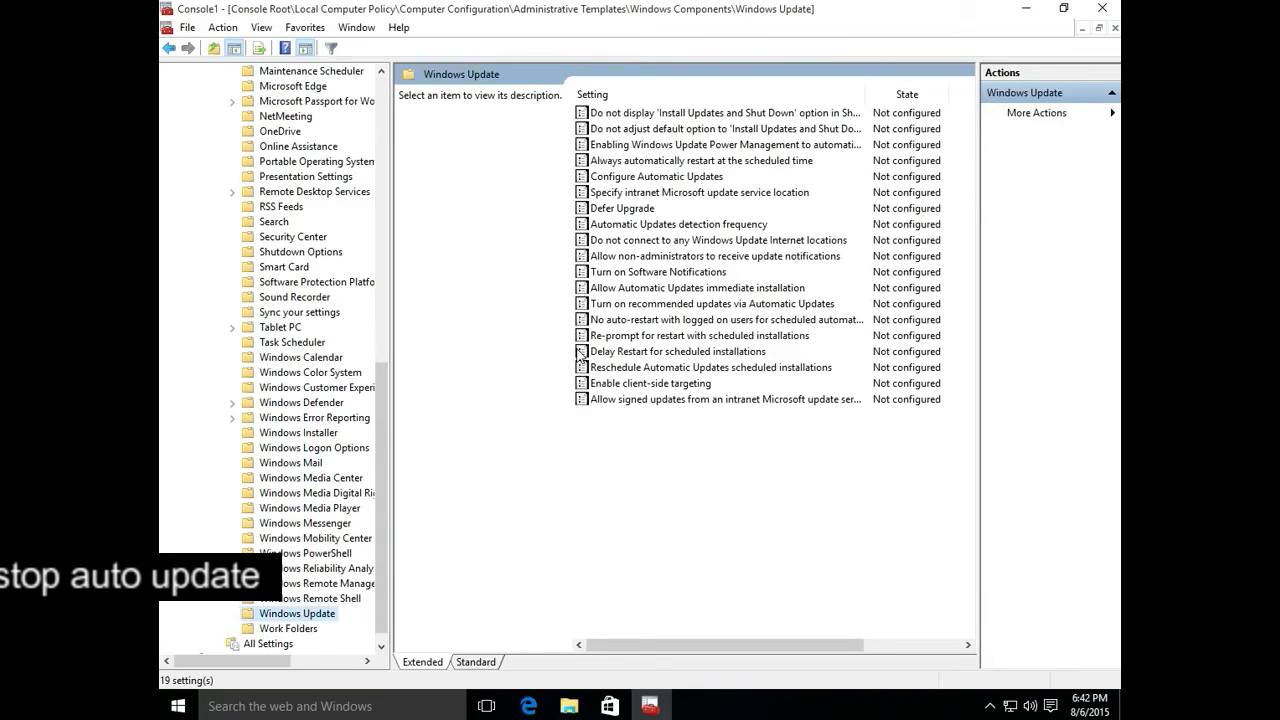
Enable the Configure Automatic Updates policy with the option "2 - Notify for download and notify for install"
left_click(655, 178)
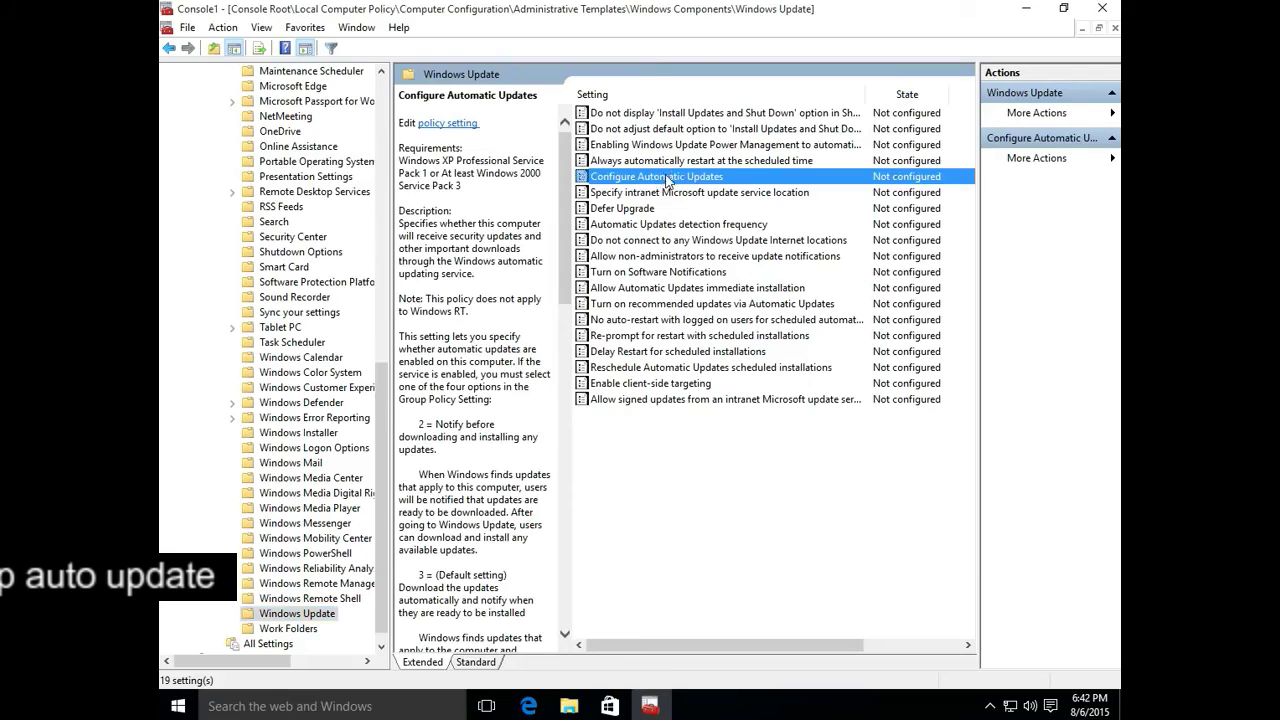
double_click(665, 179)
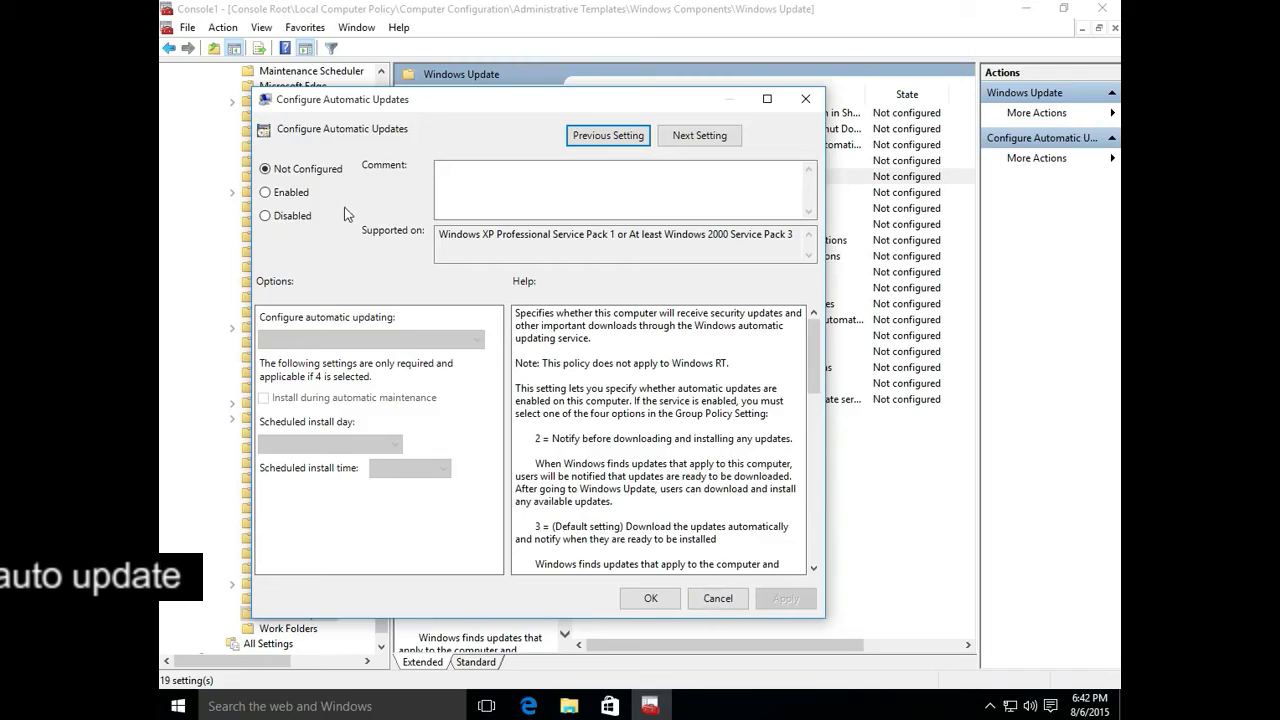
left_click(266, 193)
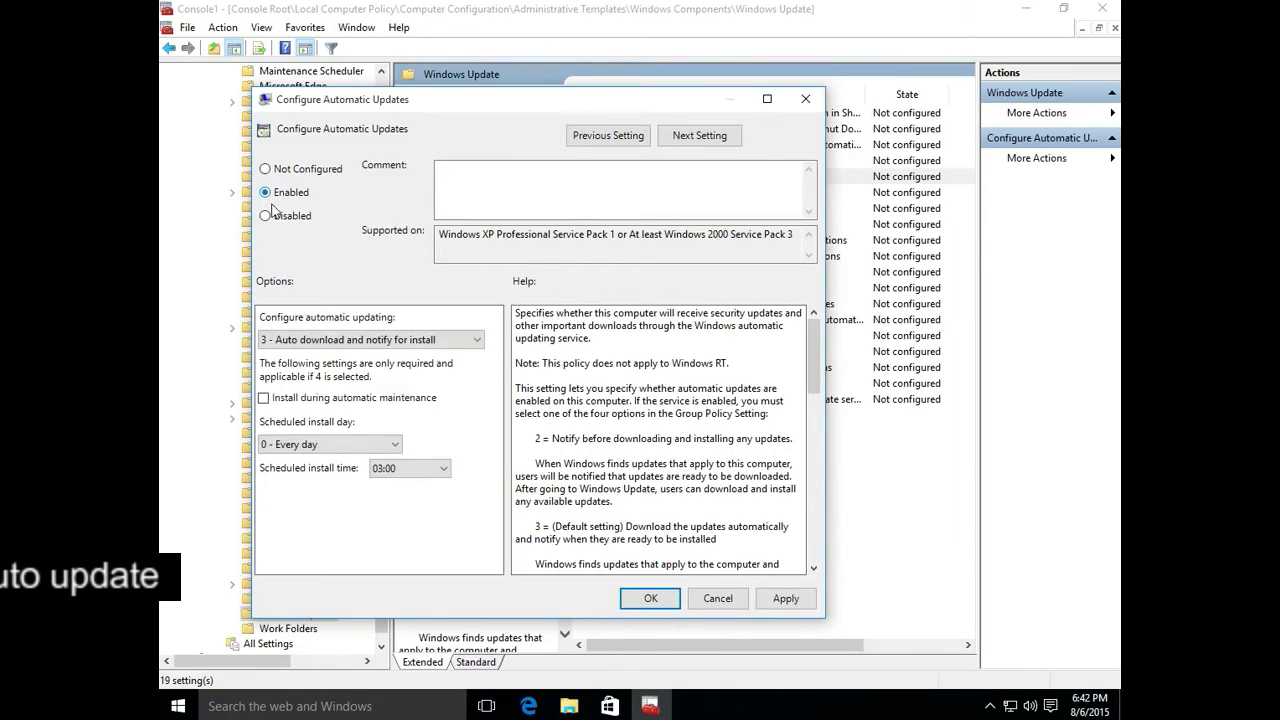
left_click(344, 341)
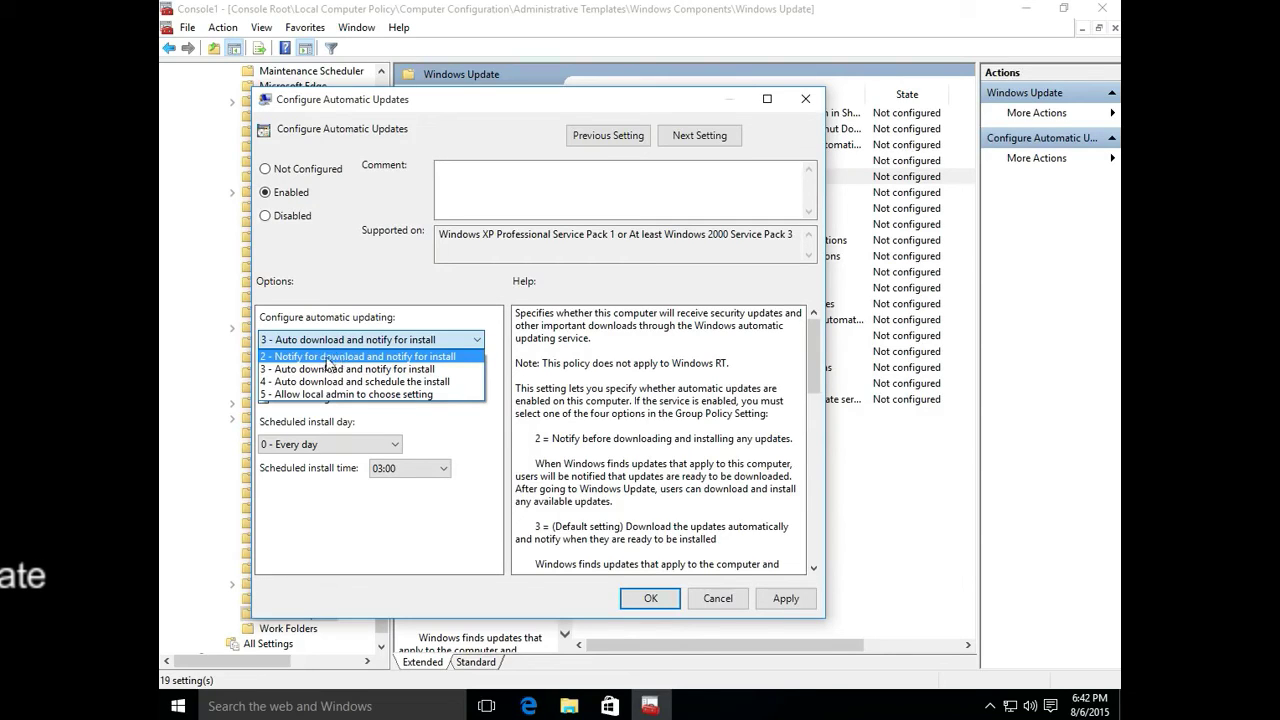
left_click(345, 357)
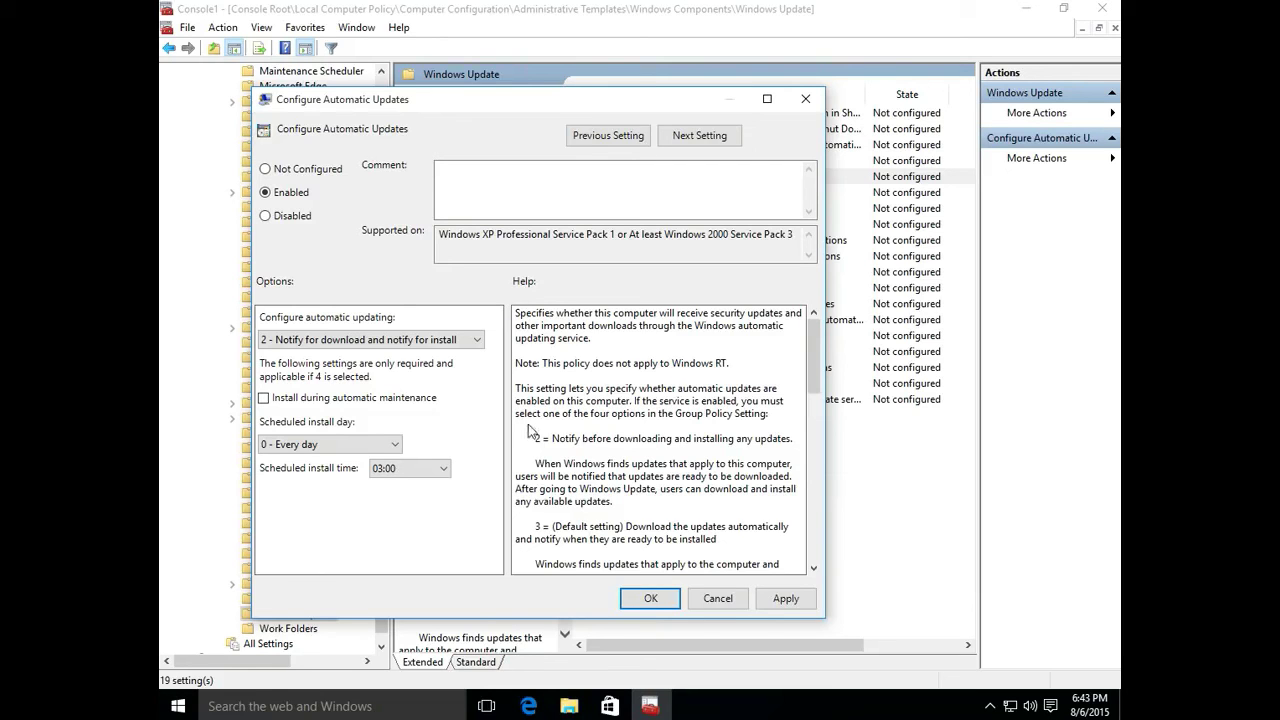
left_click(650, 598)
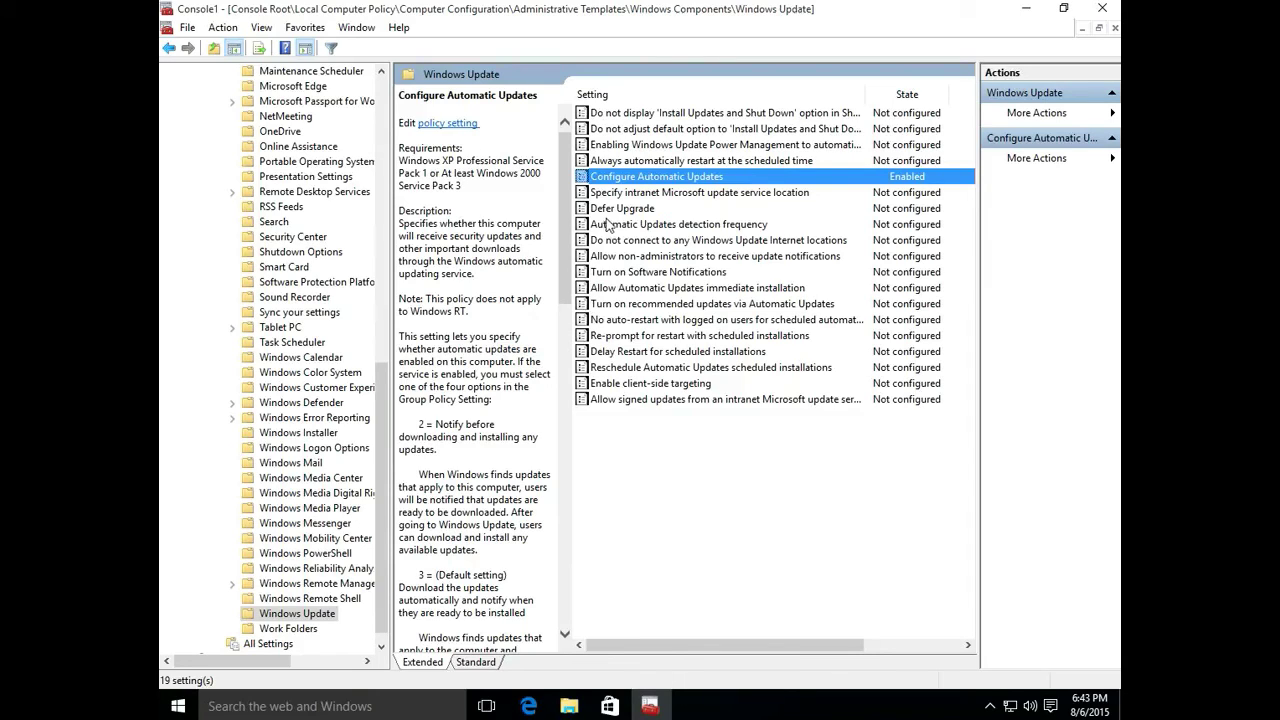
Close Microsoft Management Console without saving the console settings
left_click(1102, 8)
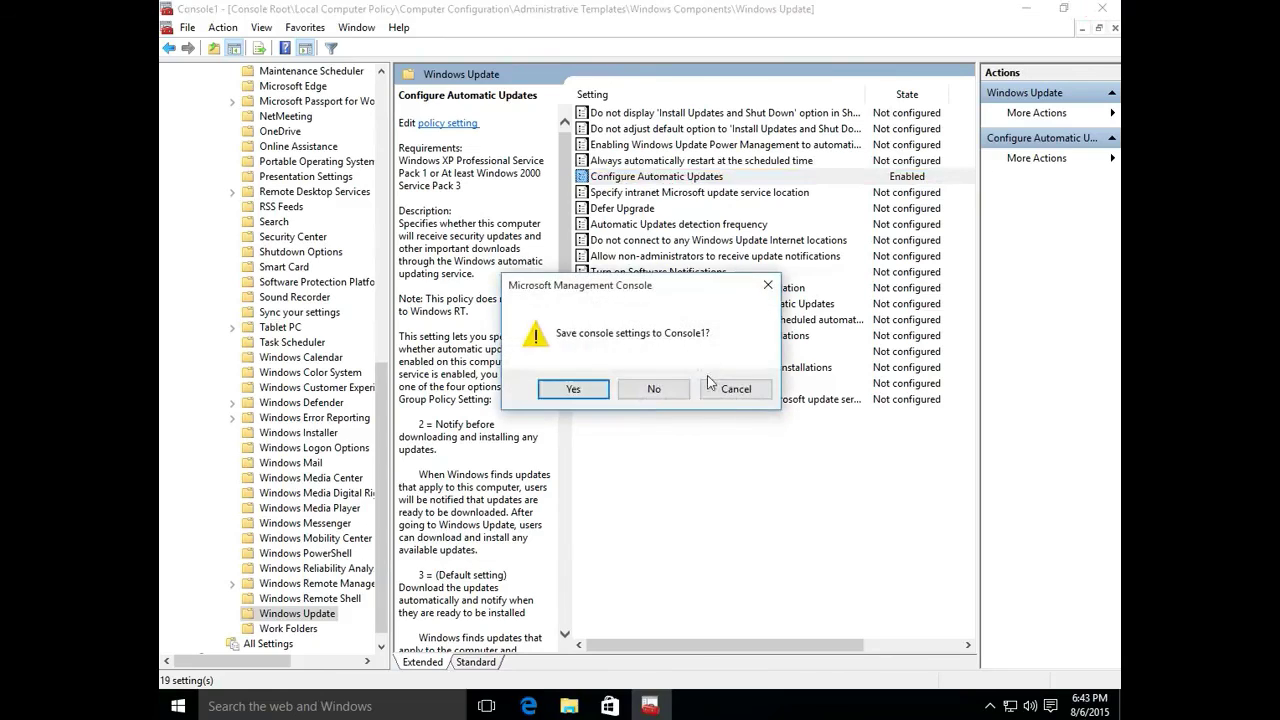
left_click(666, 395)
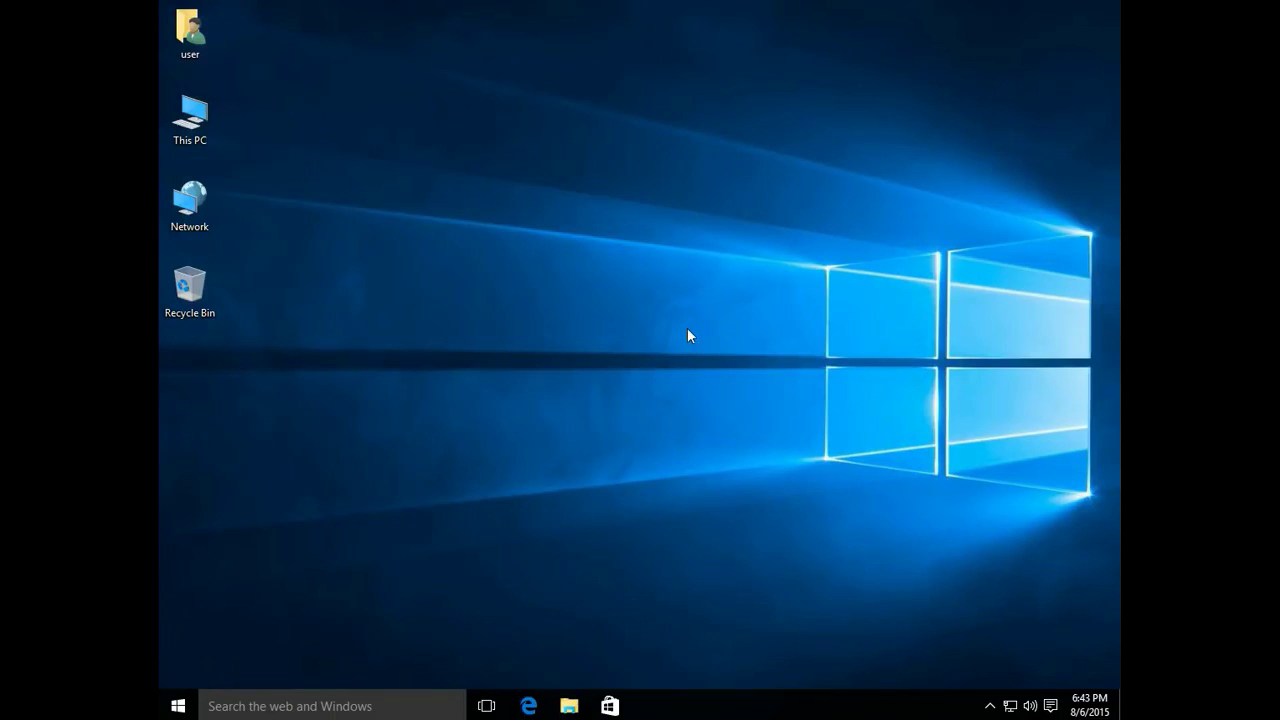